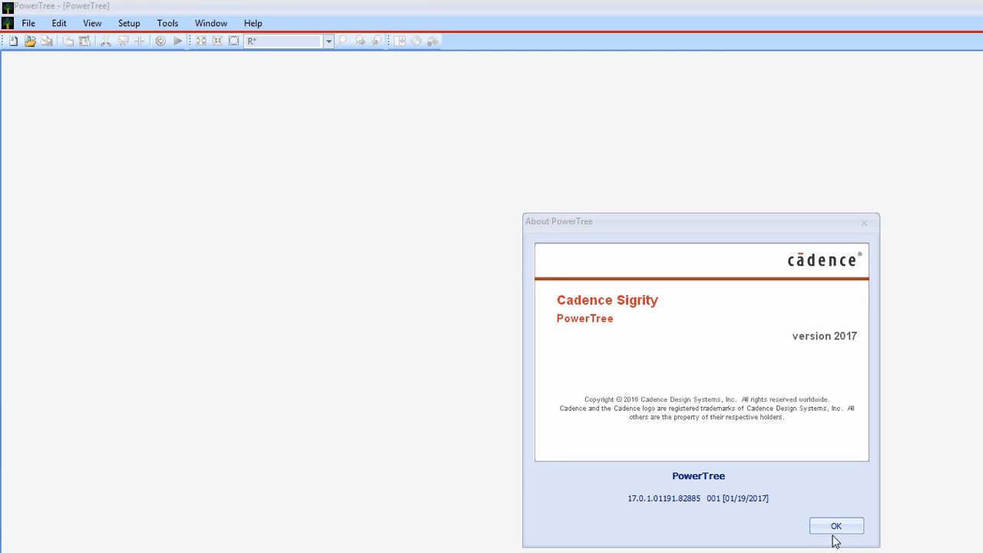
Create a new power tree by importing the Allegro layout netlist file cdn_ddr4_pcb_v172_asi_netlist.txt from the PowerTree_OptimizePI folder.
left_click(835, 530)
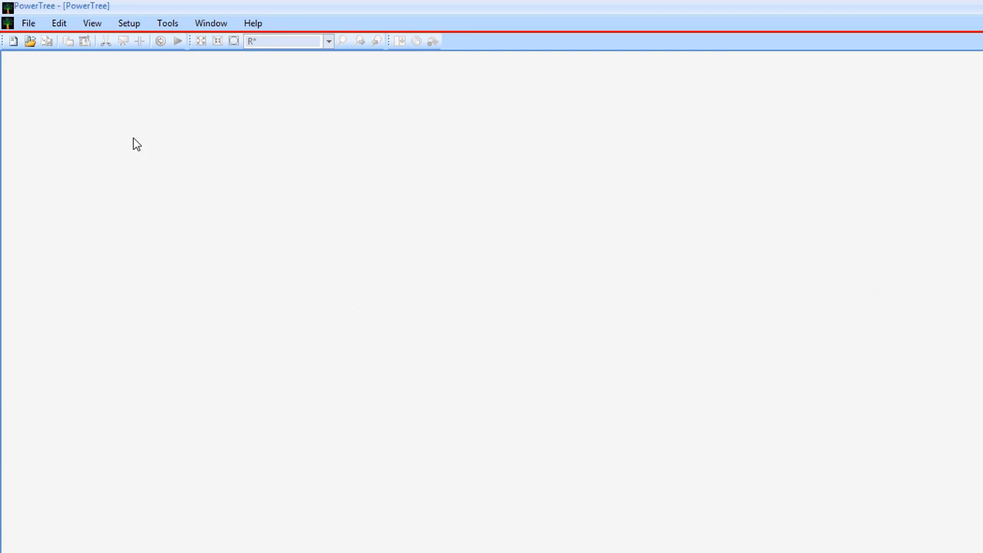
left_click(13, 41)
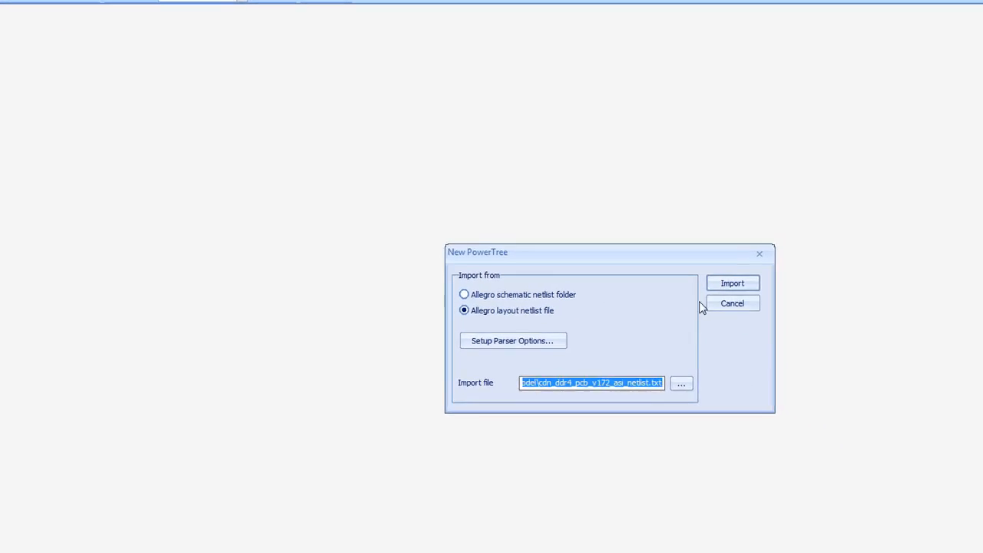
left_click(774, 435)
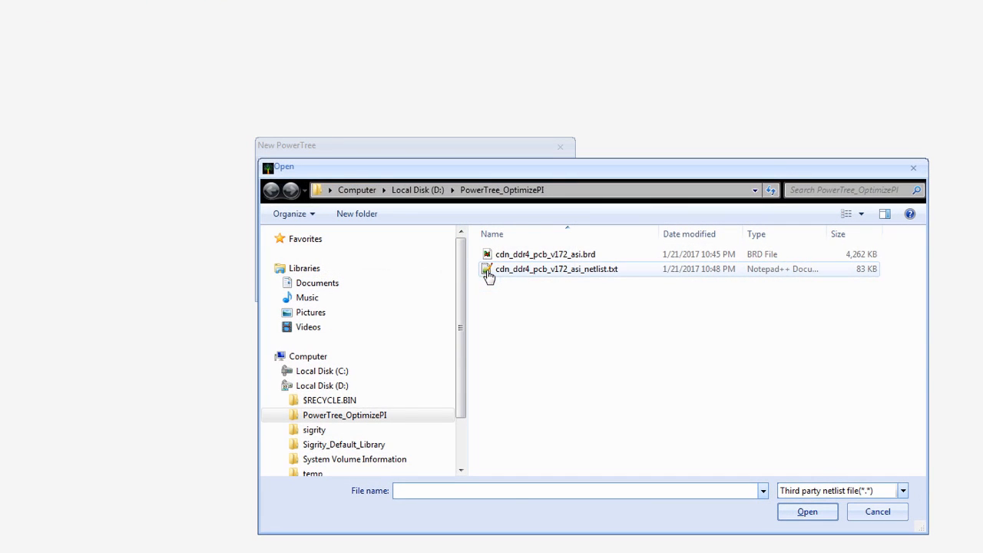
left_click(521, 272)
left_click(796, 513)
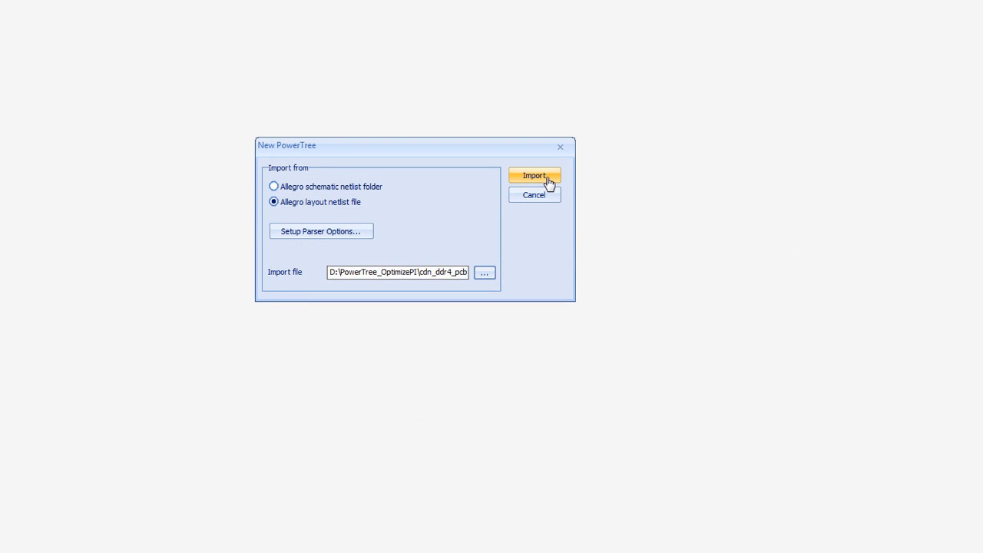
left_click(549, 182)
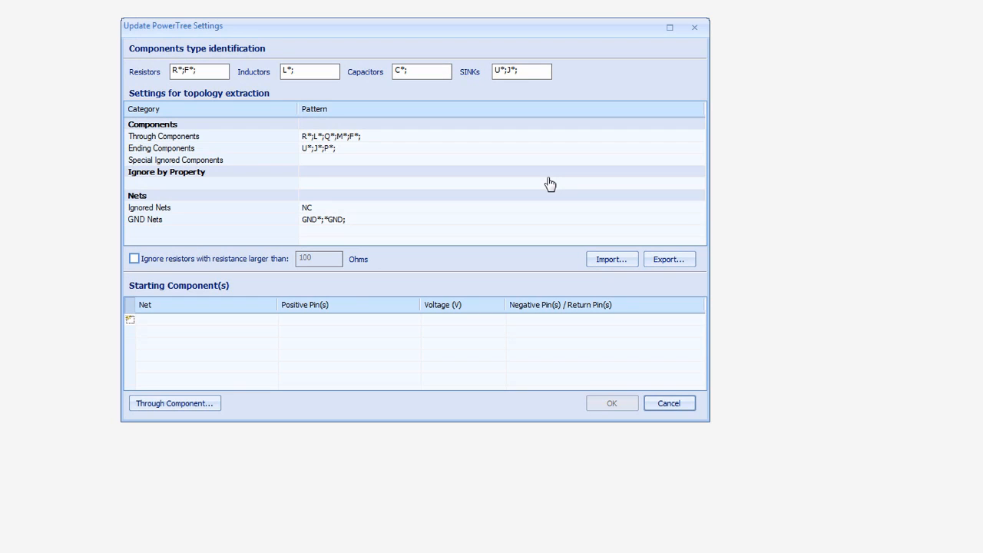
Build the tree from positive pin U30.16 at 1.2 V with return pins U30.2, U30.5, U30.10 and U30.25.
left_click(372, 327)
left_click(371, 327)
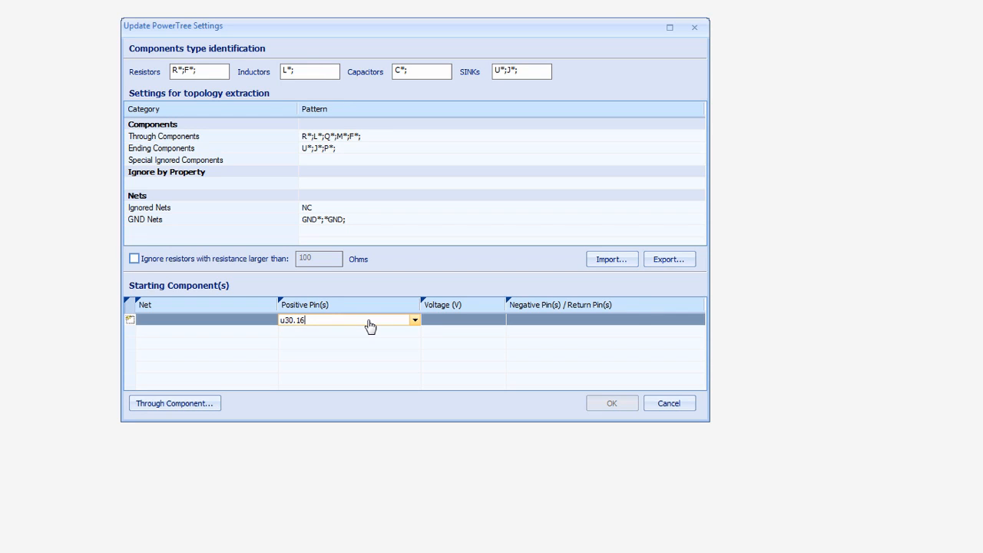
key("Tab")
type("1")
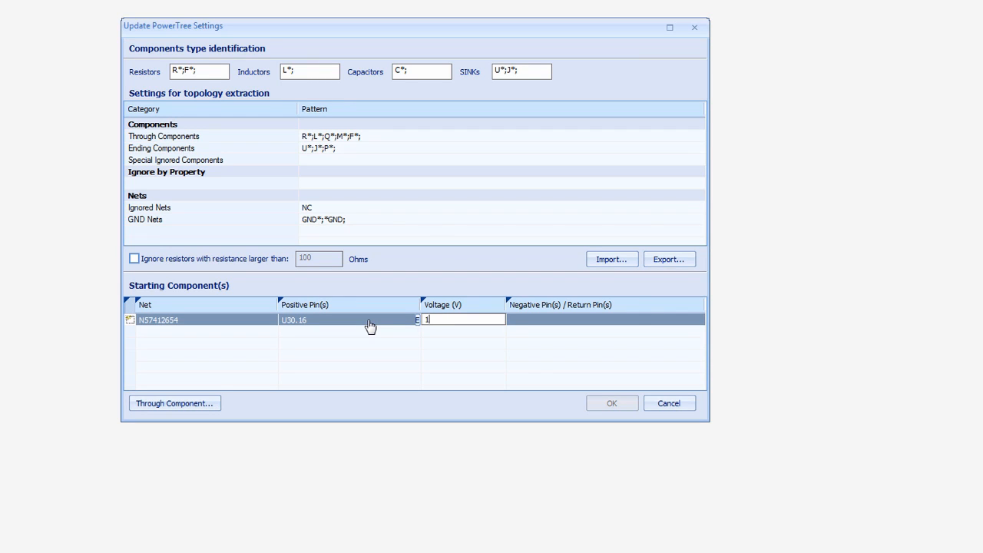
type(".2")
key("Tab")
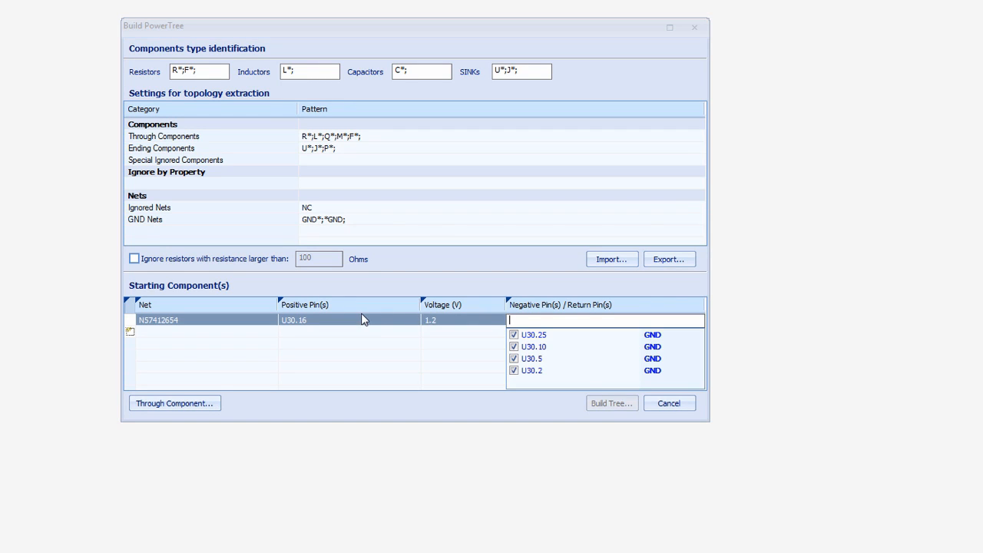
left_click(442, 344)
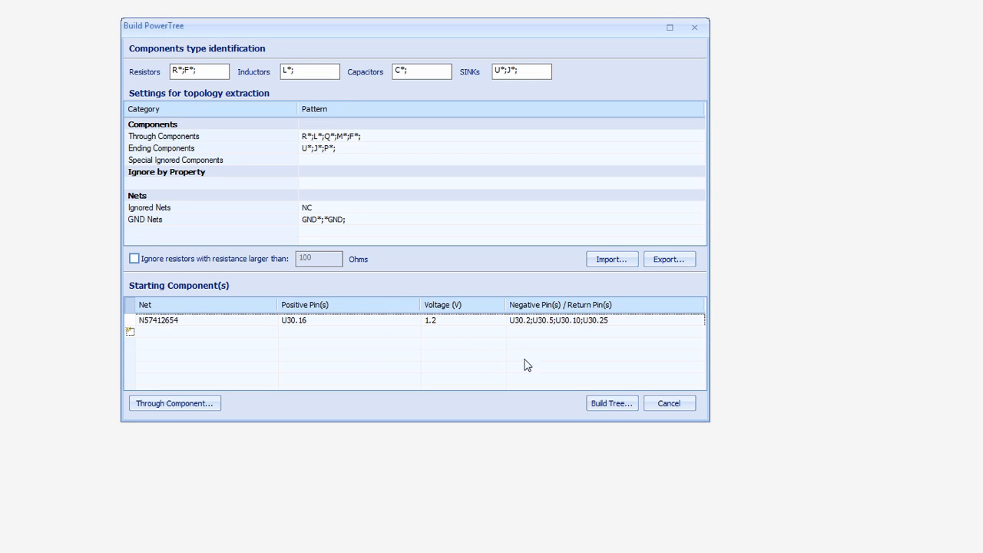
left_click(633, 401)
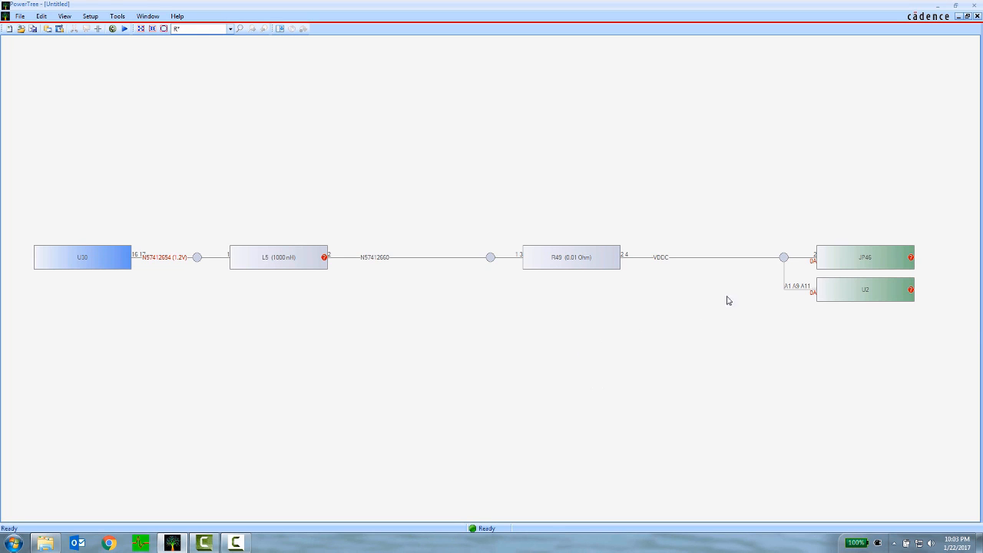
Cut off the JP46 branch from the VDDC net of the power tree.
left_click(836, 261)
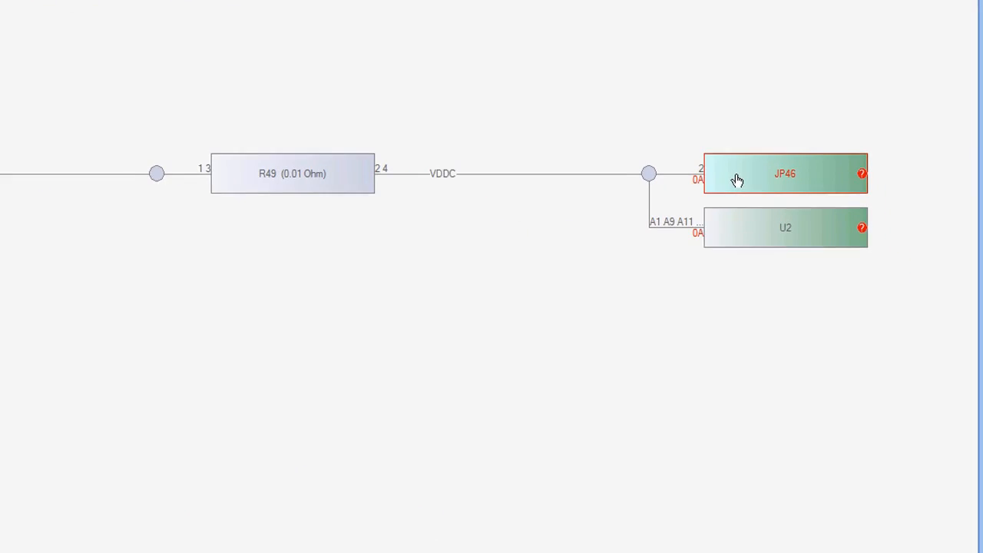
right_click(731, 176)
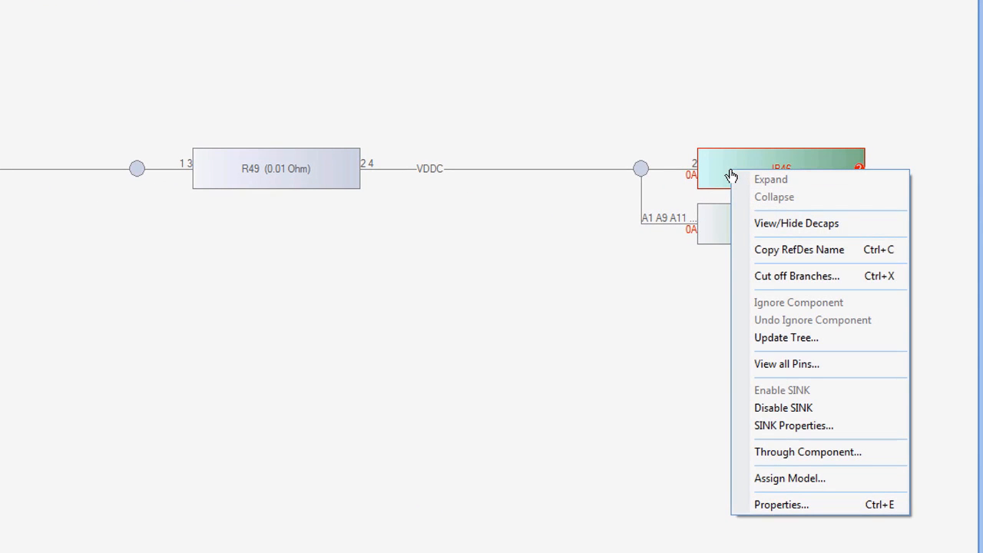
left_click(757, 278)
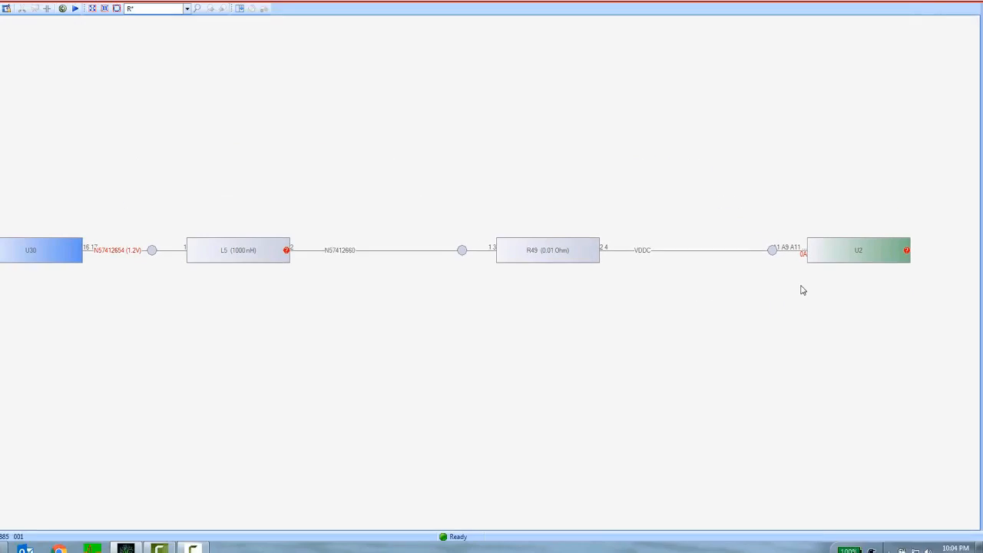
Examine the properties of sink component U2.
double_click(825, 248)
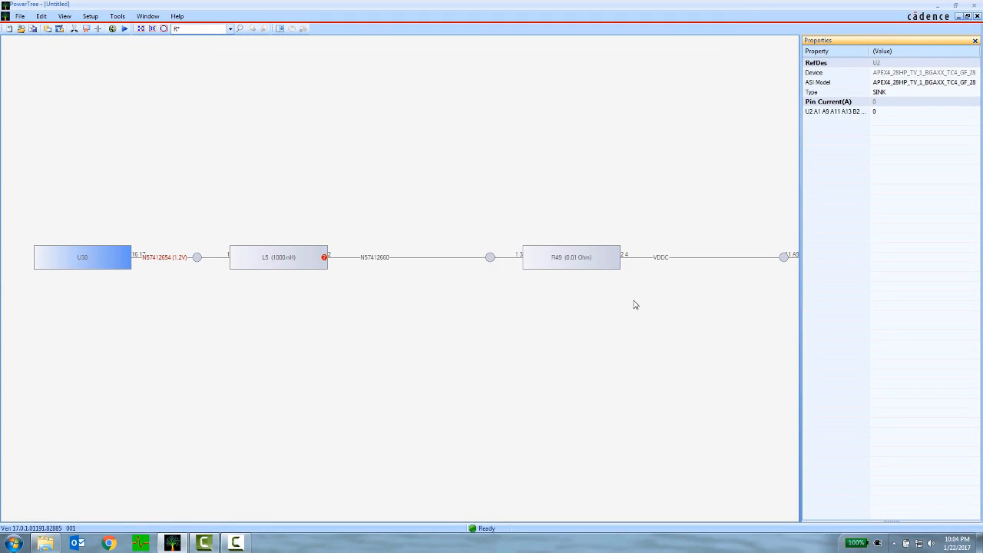
mouse_move(572, 270)
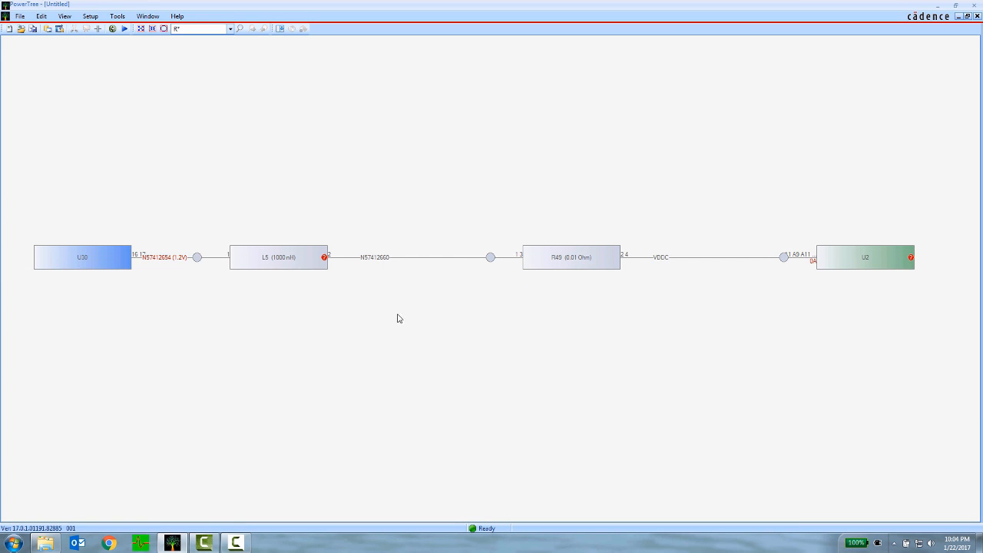
mouse_move(289, 268)
Show the decoupling capacitors in the tree to examine them, then hide them and fit the whole tree again.
left_click(97, 28)
left_click(164, 29)
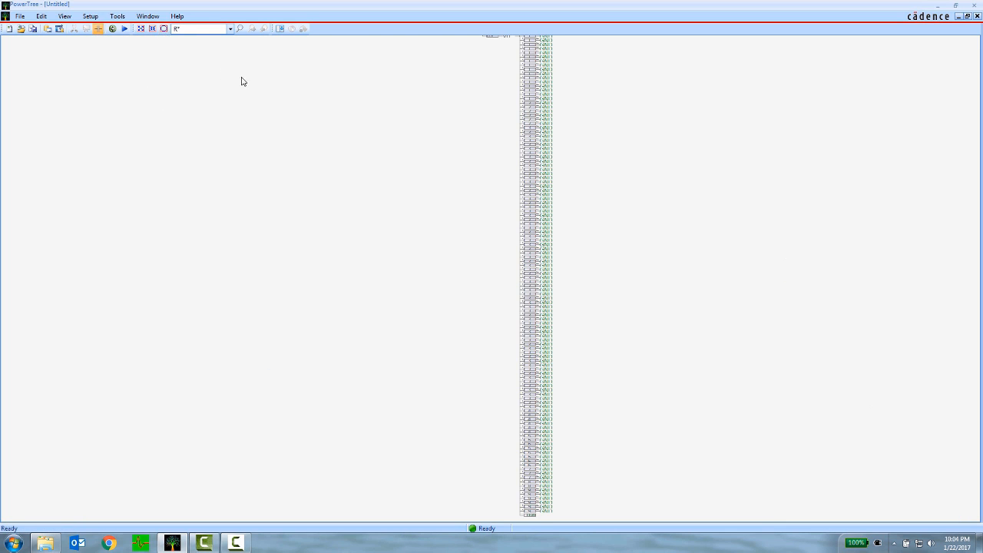
middle_click_drag(463, 162, 460, 250)
scroll(478, 130, "up", 1)
scroll(476, 130, "up", 4)
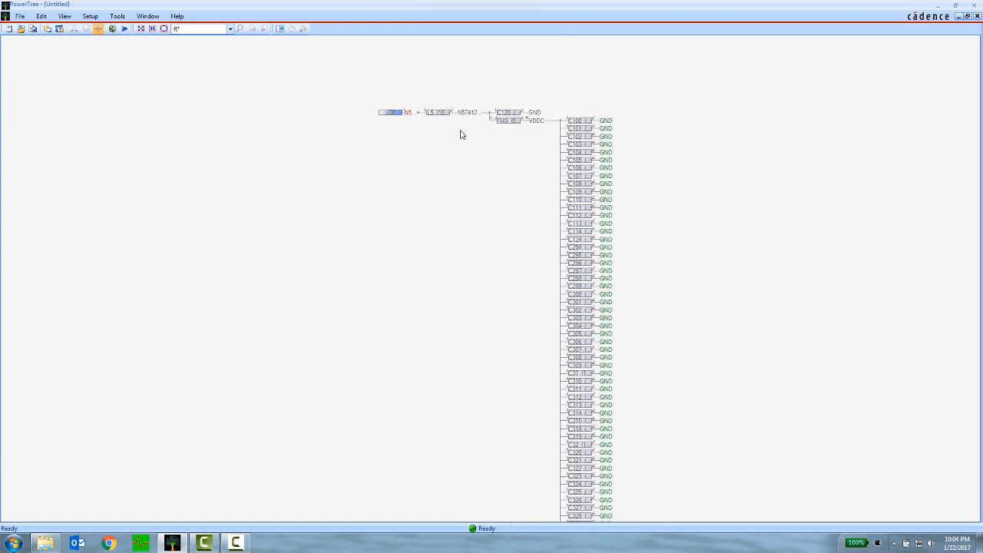
scroll(461, 222, "up", 4)
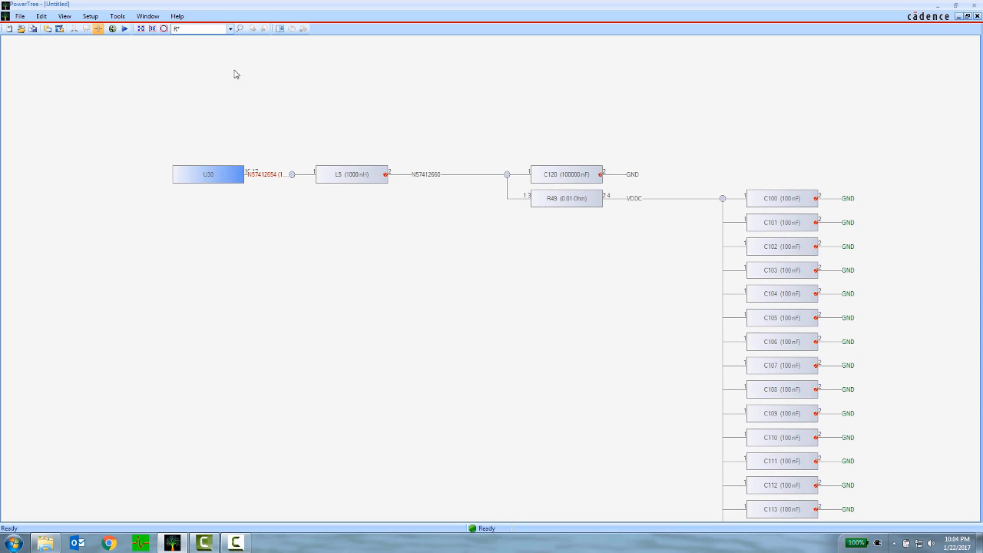
left_click(103, 34)
left_click(163, 31)
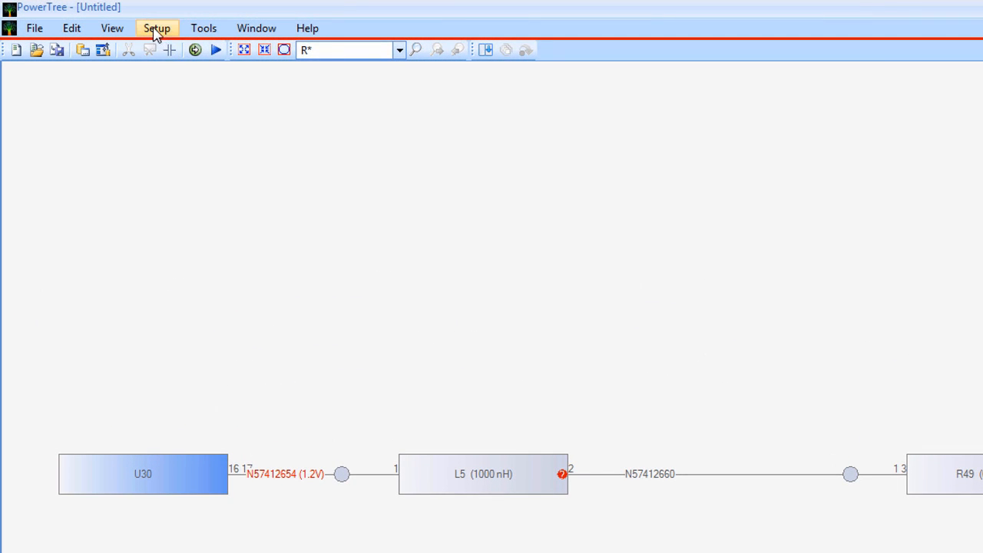
Launch the Analysis Model Manager and load the library file Sigrity_Default_Library_20170121.amm.
left_click(154, 31)
left_click(305, 144)
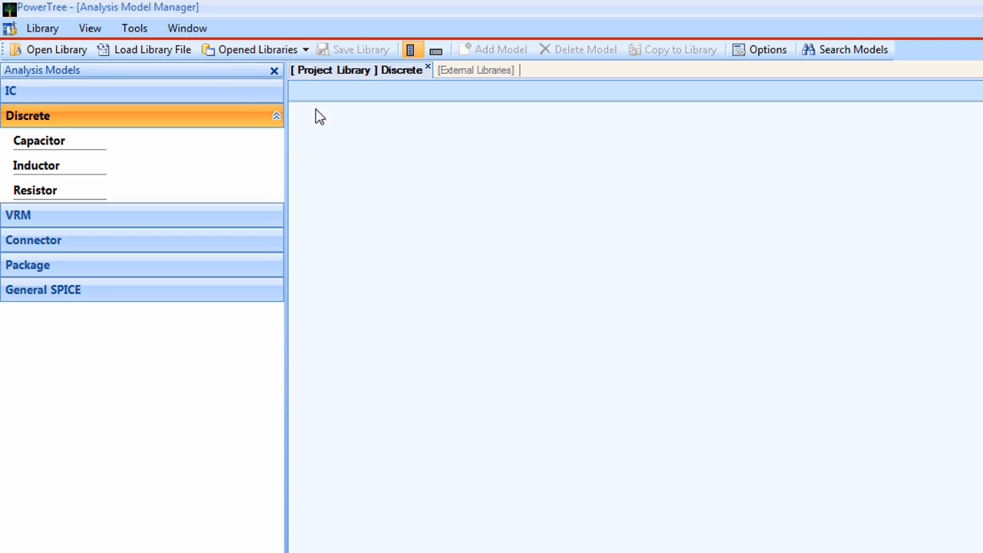
left_click(108, 50)
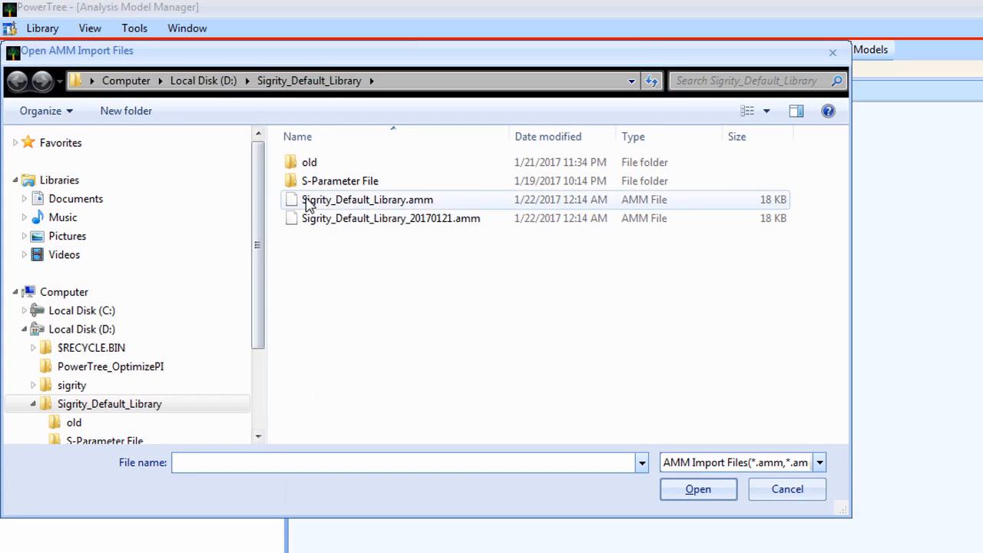
left_click(392, 219)
left_click(695, 495)
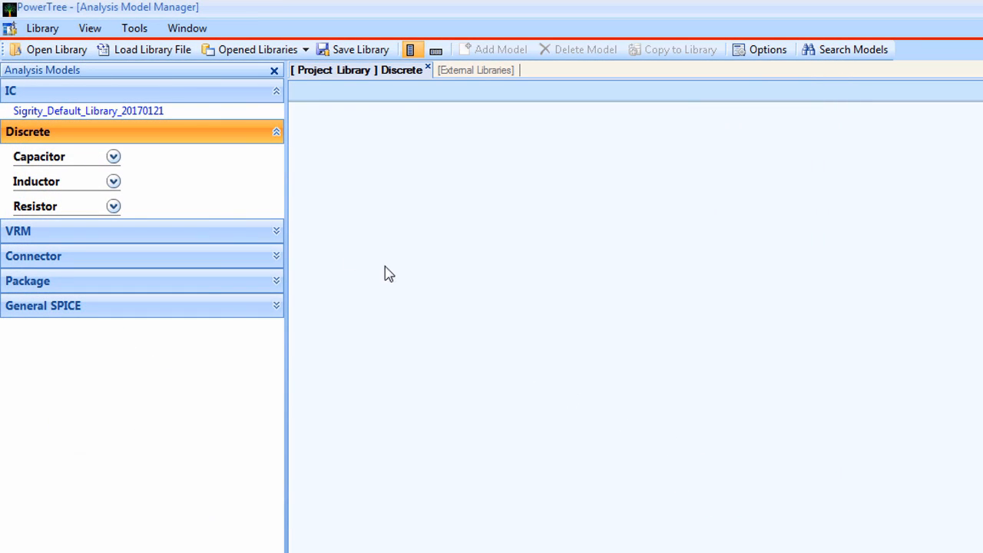
Examine the resistor, inductor and capacitor models in the loaded Sigrity_Default_Library_20170121 library.
left_click(113, 206)
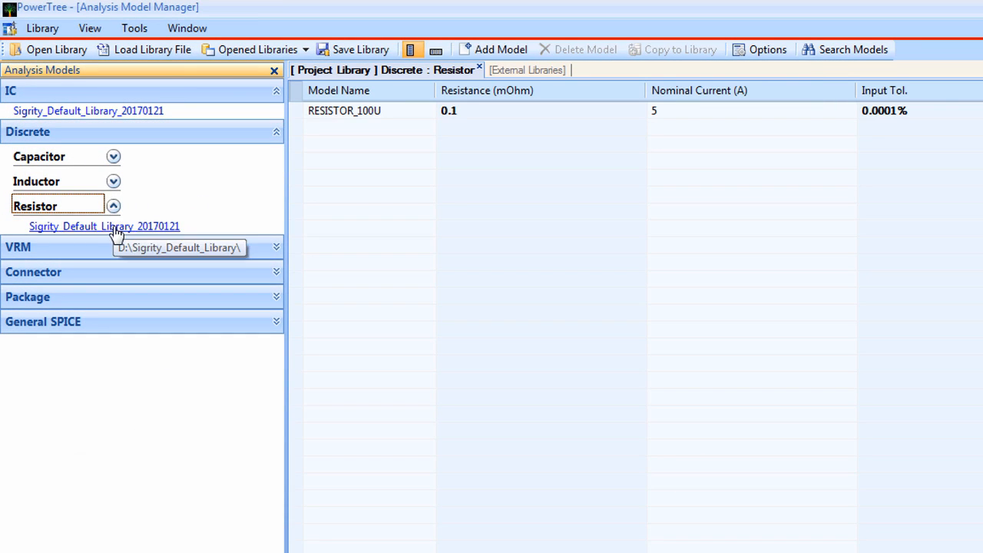
left_click(113, 182)
left_click(94, 202)
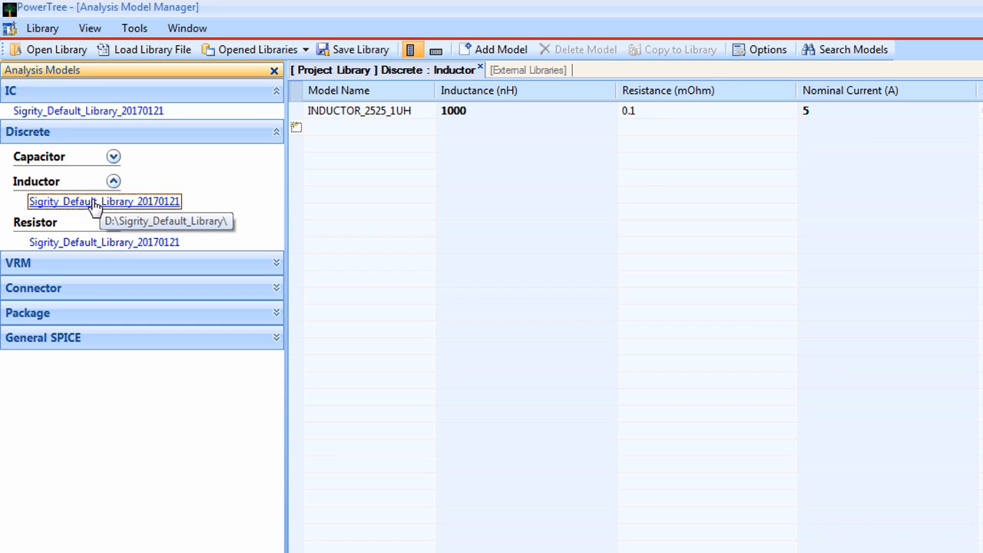
left_click(113, 157)
left_click(90, 181)
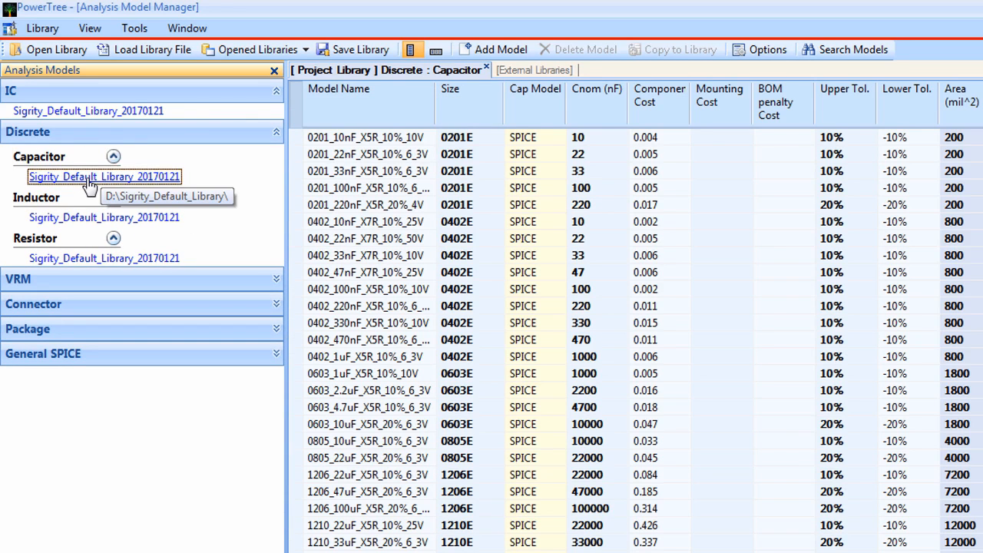
Examine the PWL impedance curve in the library's IC AC model, then return to the power tree.
left_click(124, 113)
left_click(358, 115)
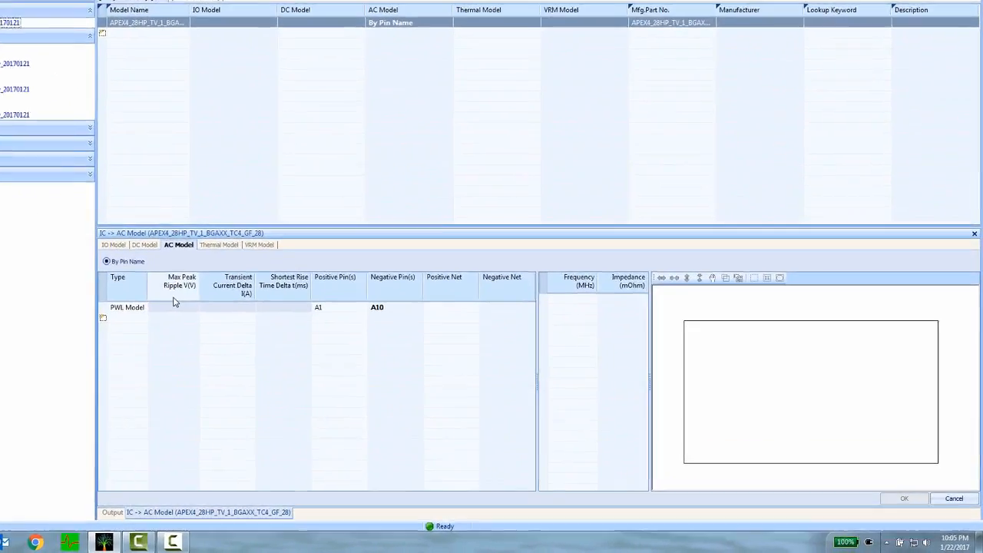
left_click(210, 463)
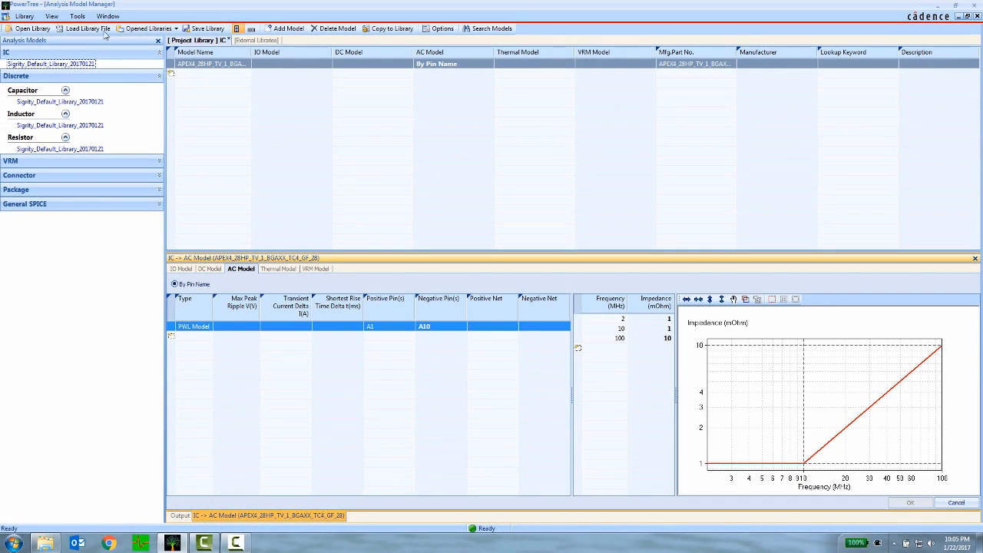
left_click(109, 19)
left_click(150, 75)
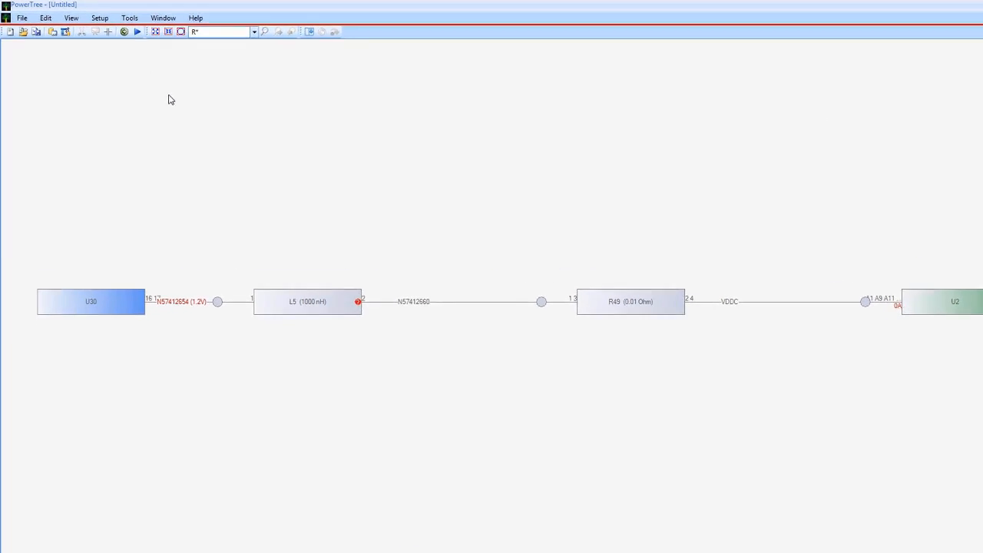
Assign analysis models to all components of the power tree with Auto Mapping, review the full list and accept the assignment.
left_click(90, 15)
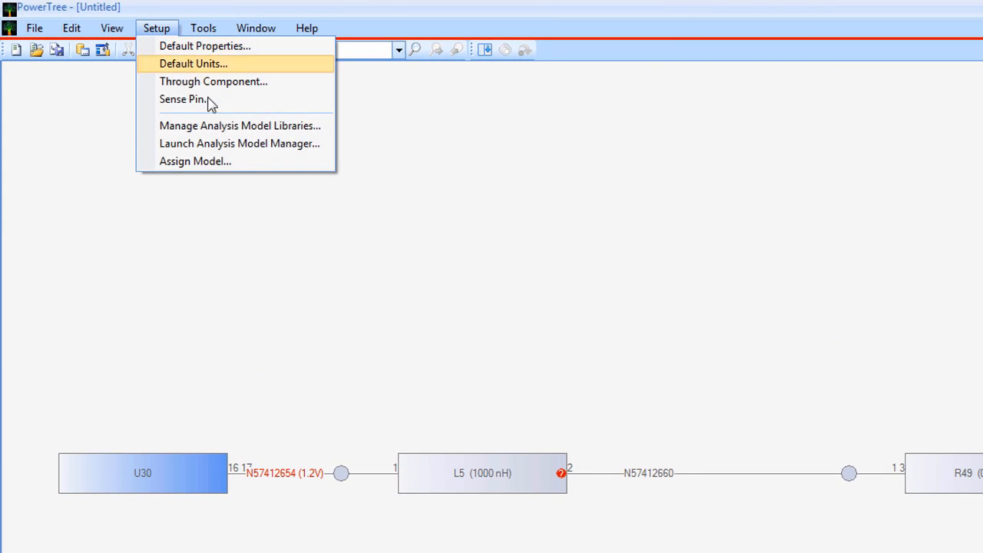
left_click(246, 162)
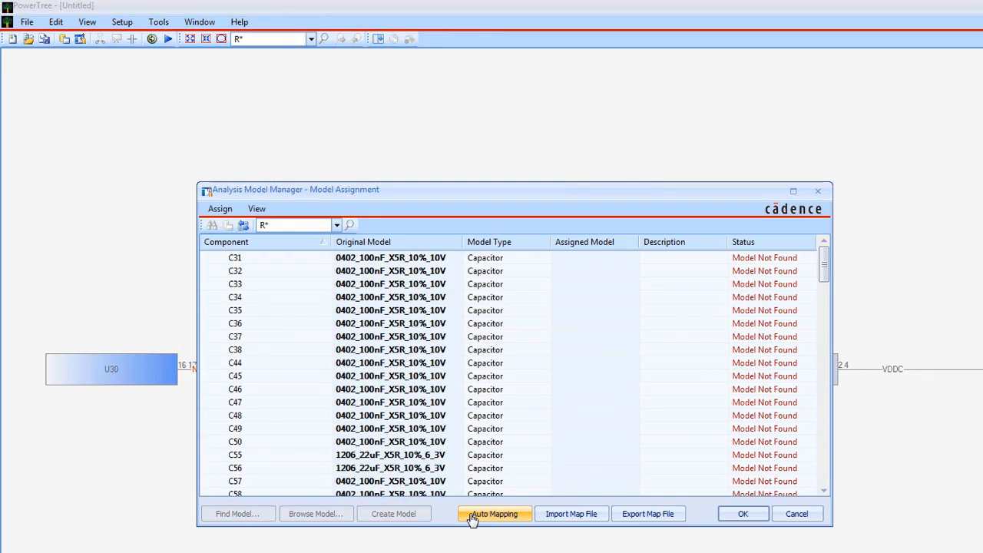
left_click(471, 516)
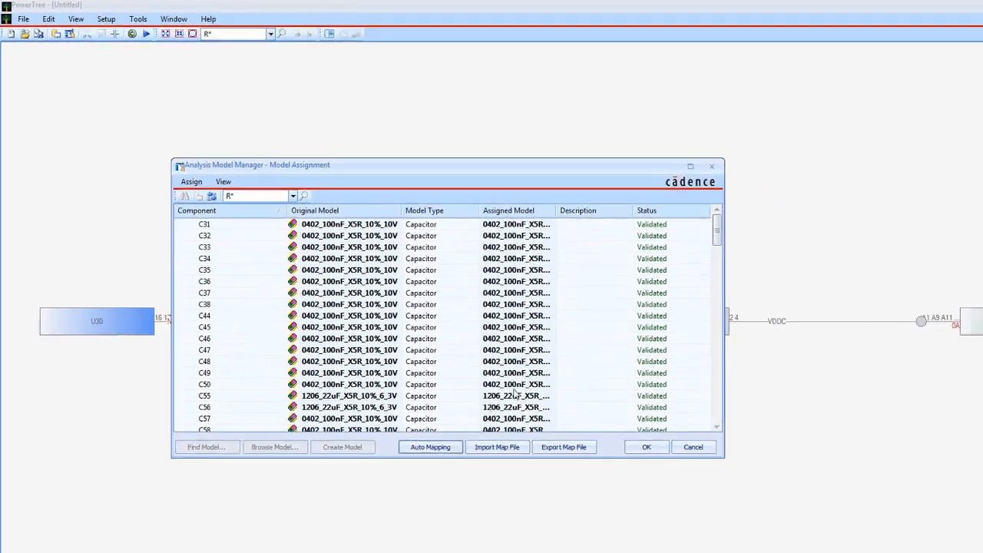
left_click(588, 141)
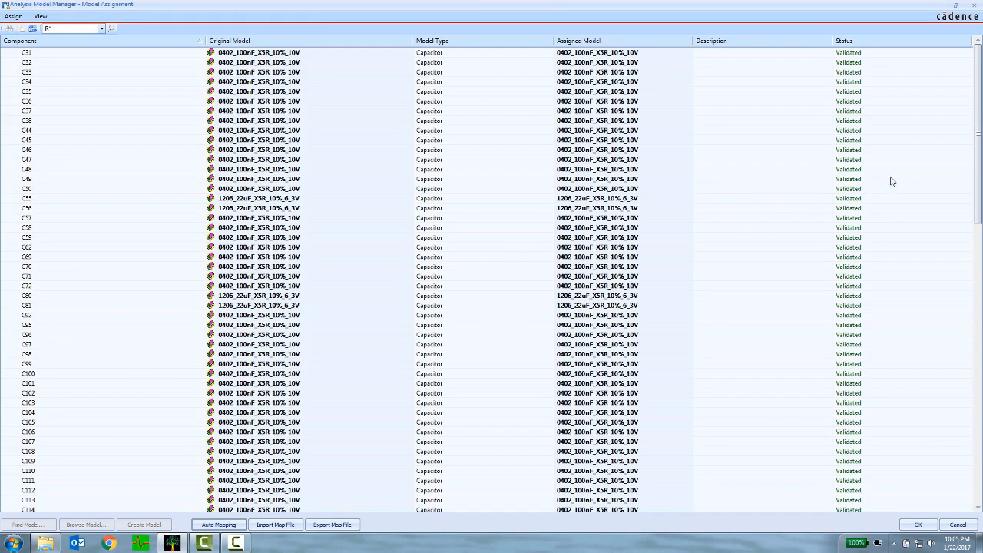
left_click_drag(977, 167, 971, 457)
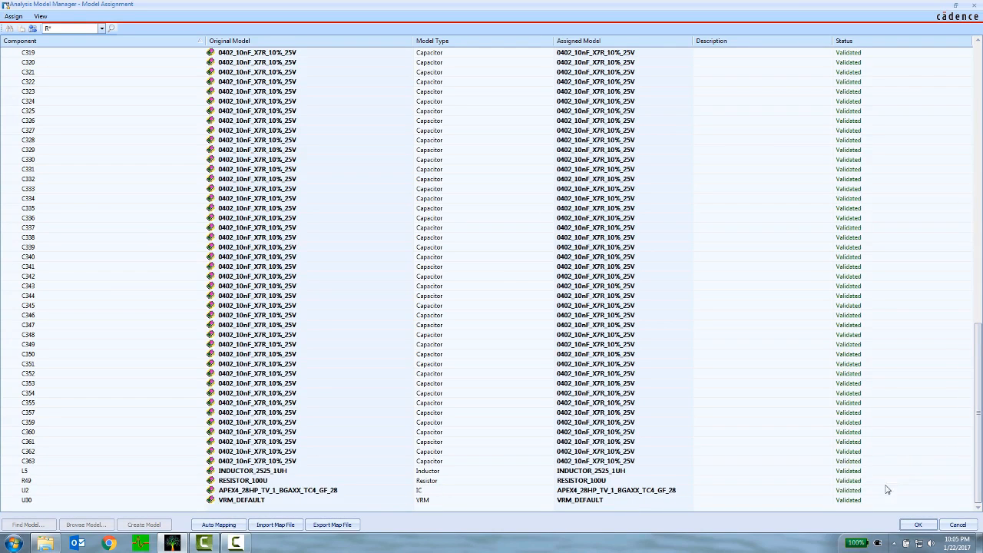
left_click(918, 526)
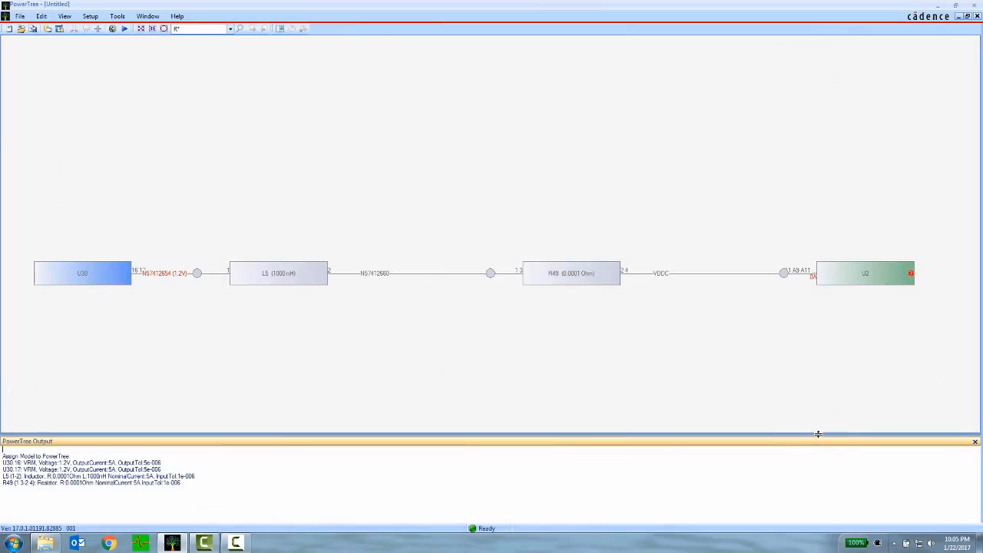
Save the power tree as VDDC in the PowerTree_OptimizePI folder on drive D.
left_click(20, 15)
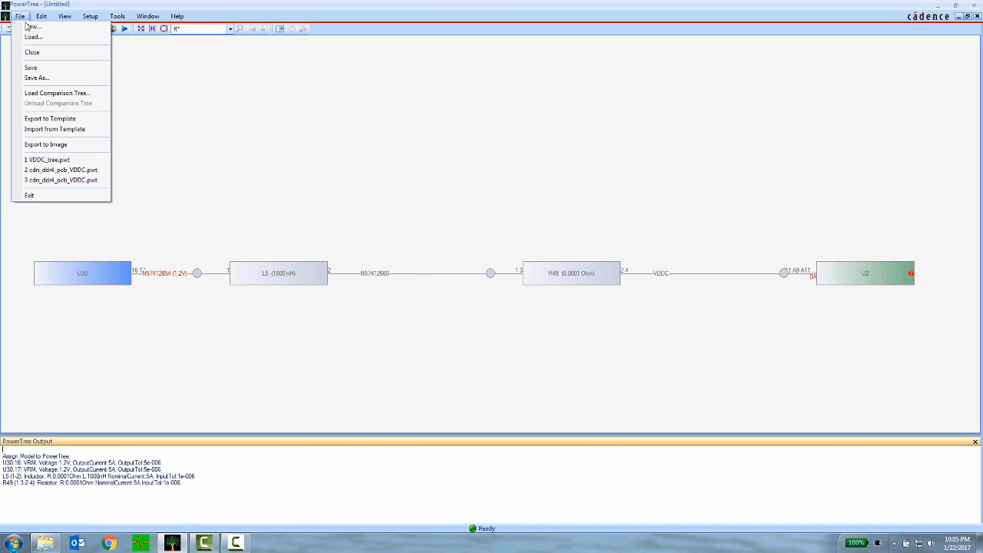
left_click(62, 78)
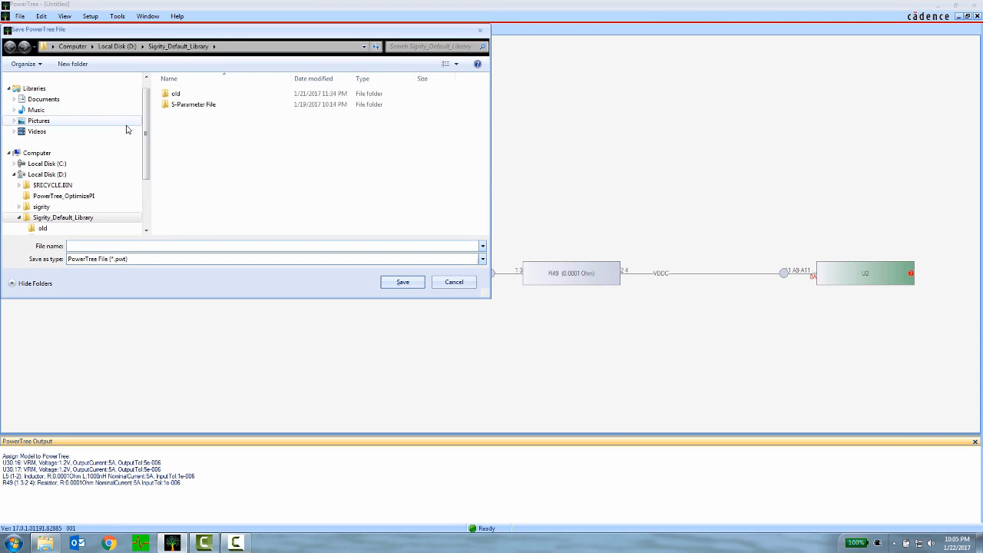
left_click(85, 196)
left_click(122, 246)
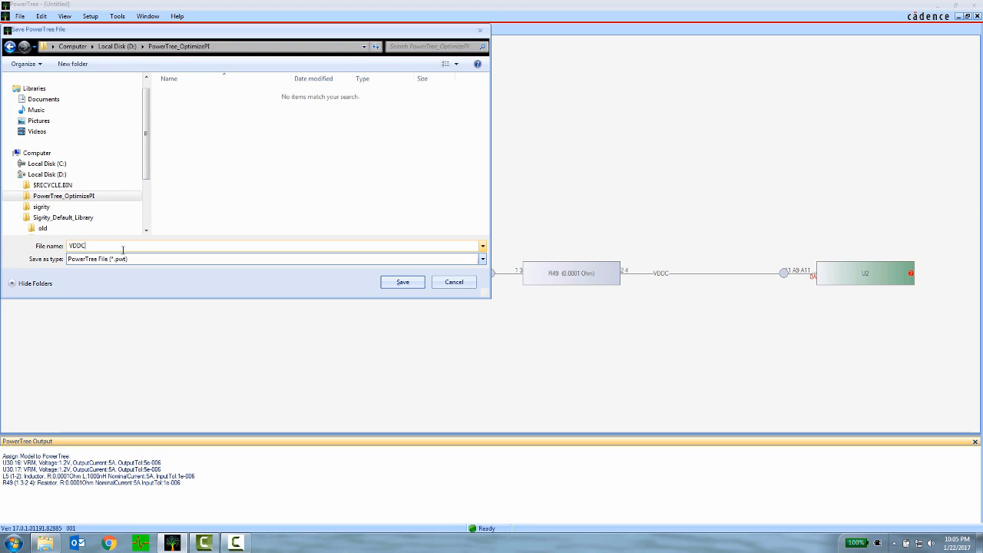
left_click(399, 282)
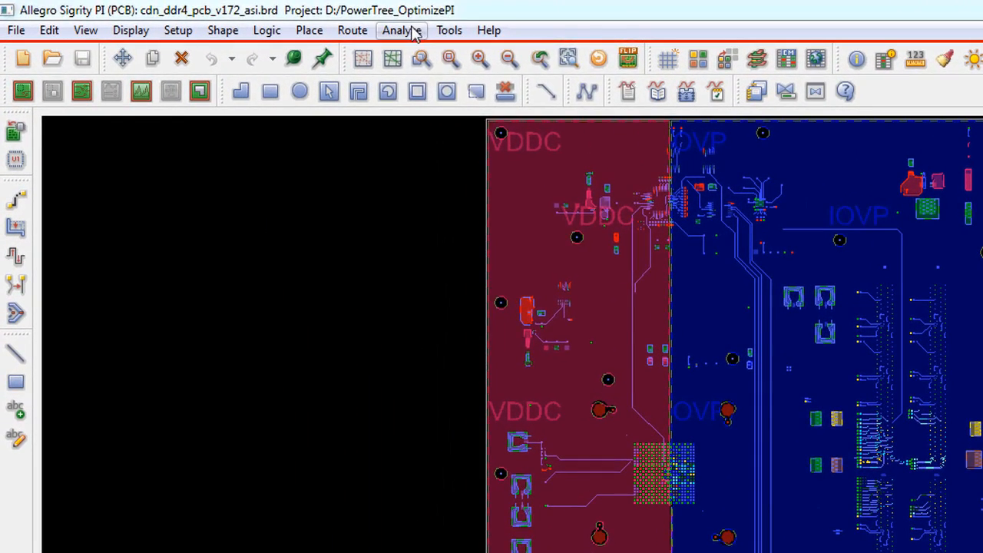
Launch OptimizePI from the cdn_ddr4_pcb_v172_asi.brd board in Allegro Sigrity PI and switch to it.
left_click(217, 16)
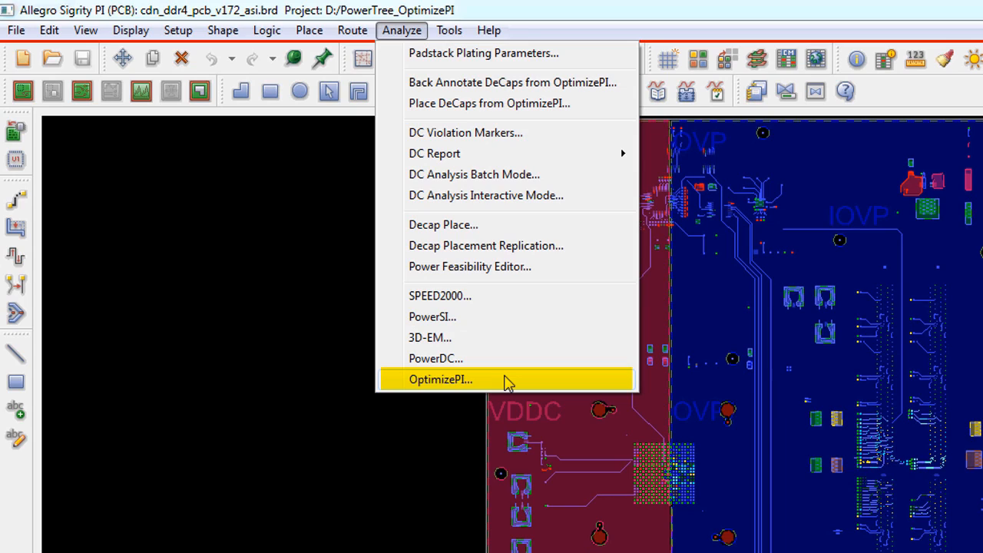
left_click(507, 380)
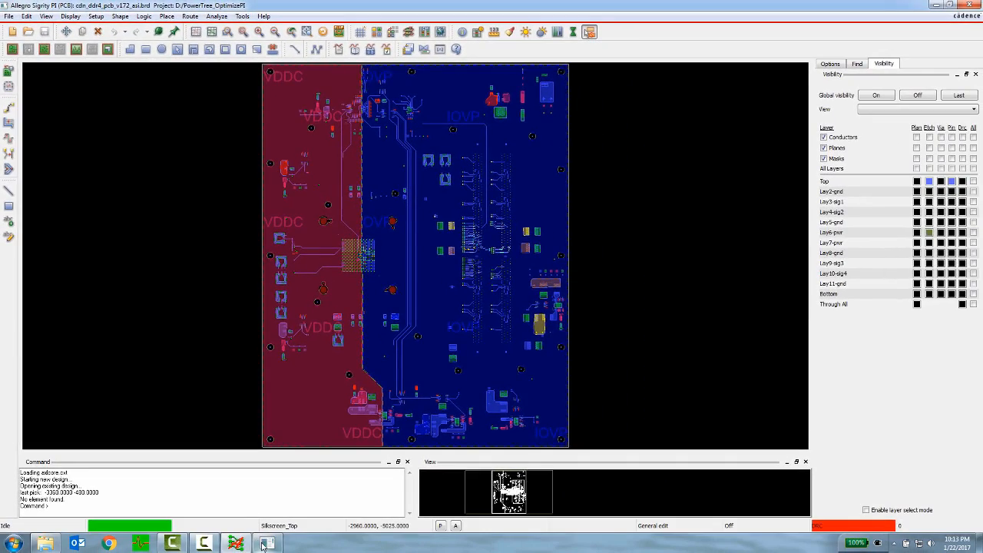
left_click(265, 543)
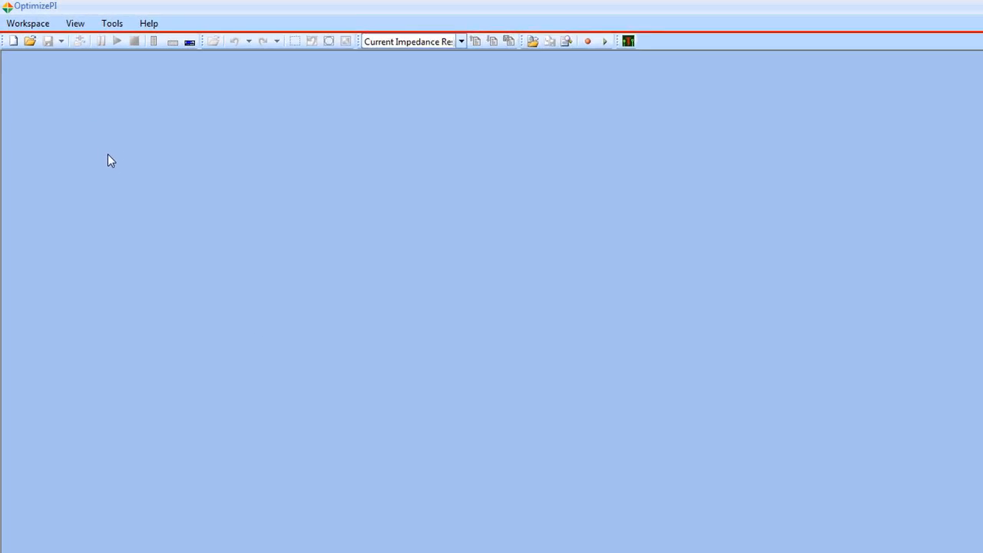
Create a new workspace with the PDN Impedance Checking analysis type.
left_click(14, 49)
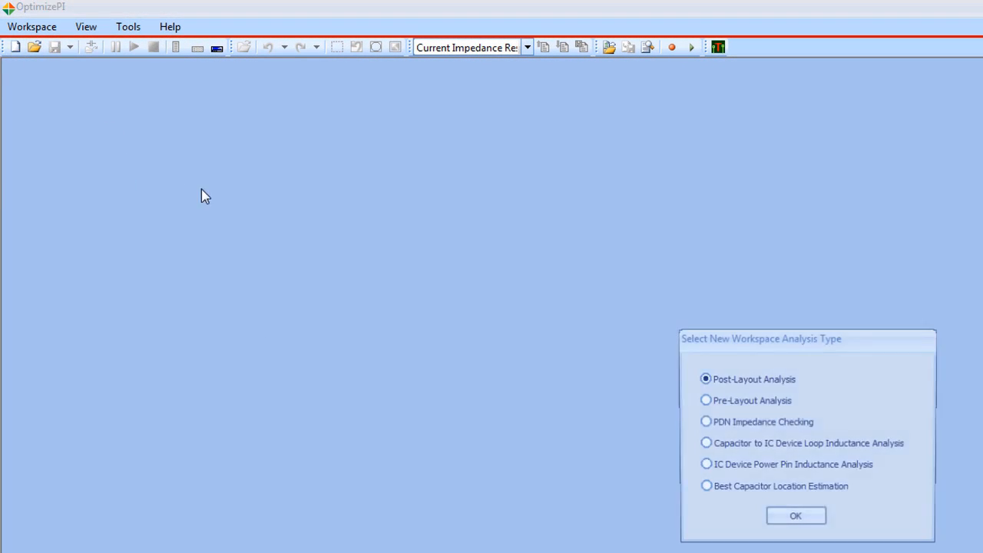
left_click(805, 429)
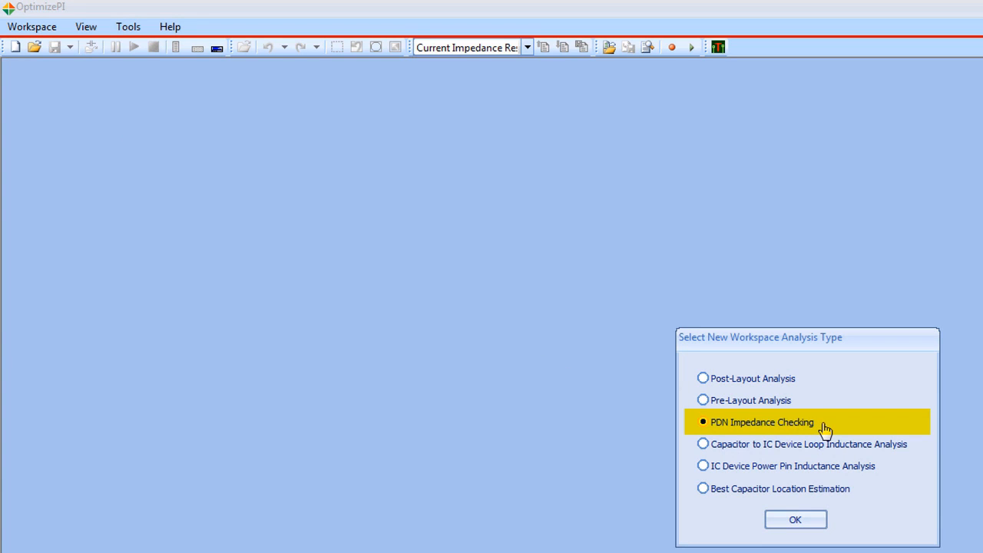
left_click(814, 520)
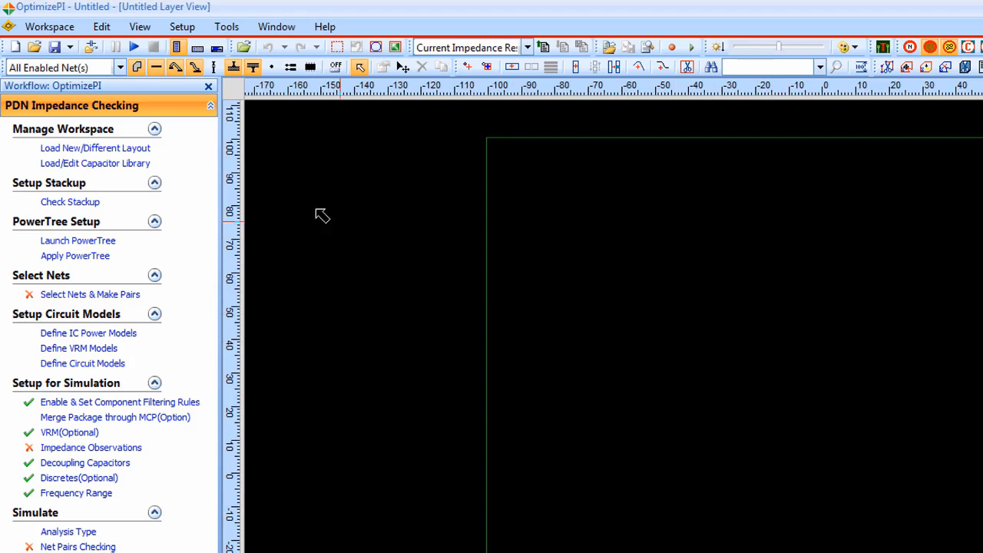
Load the existing board layout cdn_ddr4_pcb_v172_asi.brd into the workspace.
left_click(143, 155)
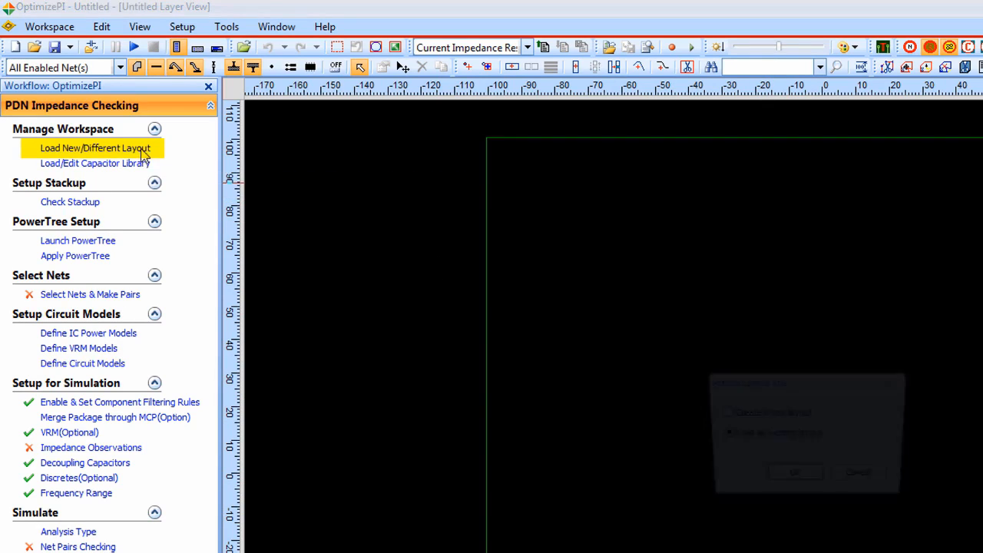
left_click(791, 480)
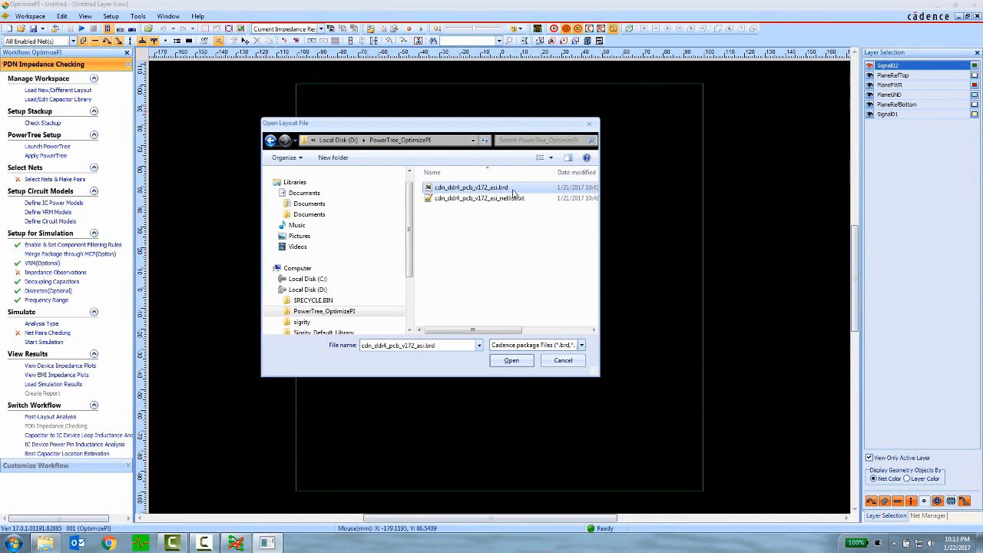
left_click(501, 361)
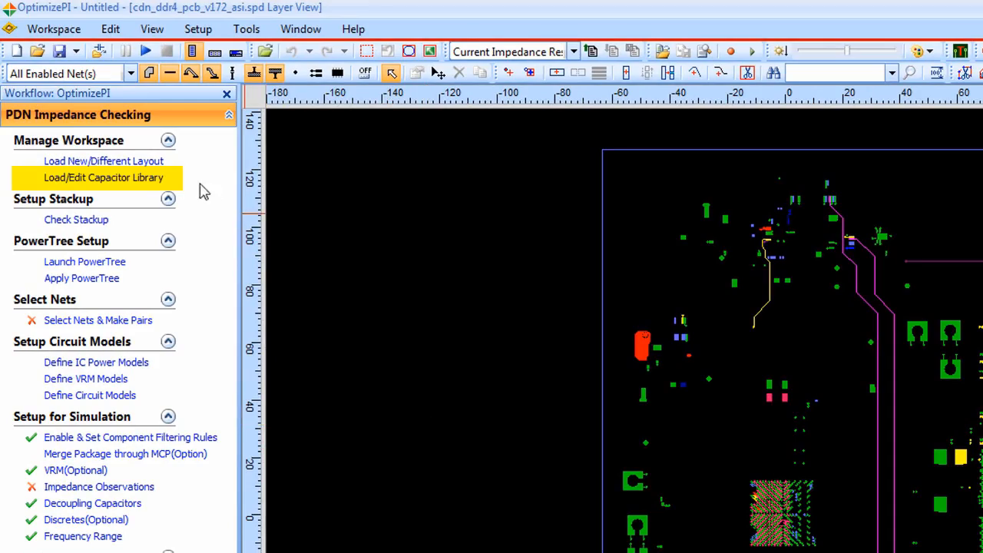
Load the library file Sigrity_Default_Library_20170121.amm as the model library, then return to the board's layer view.
left_click(161, 183)
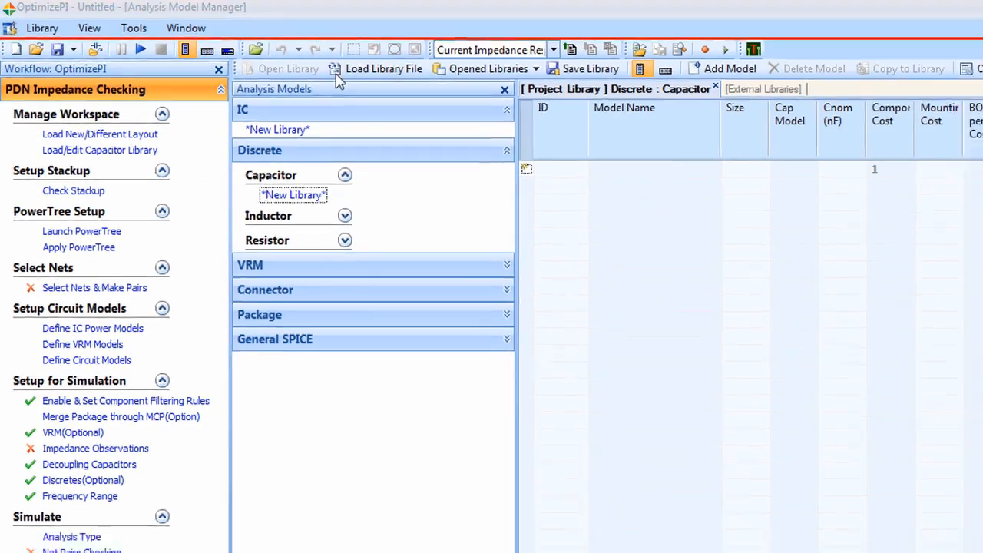
left_click(342, 71)
left_click(839, 380)
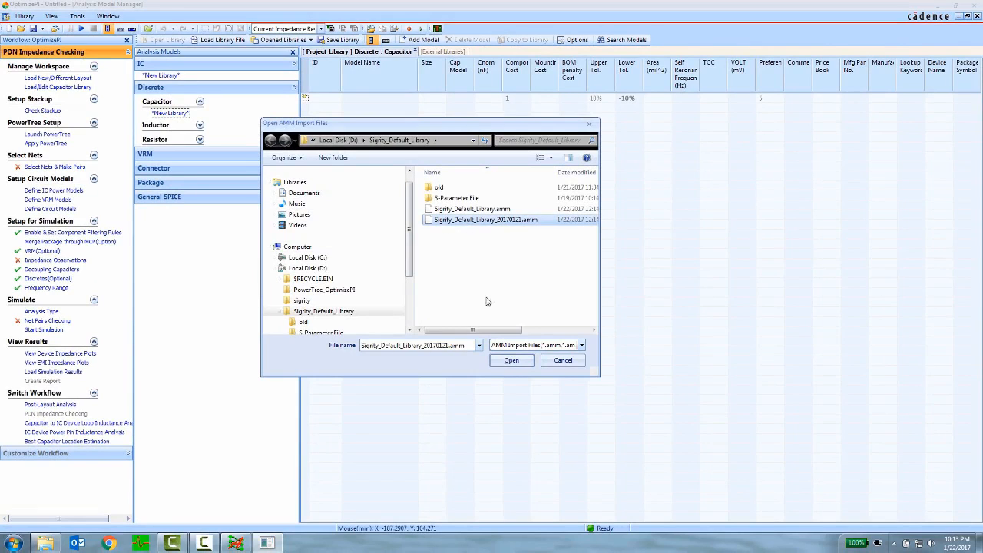
left_click(511, 360)
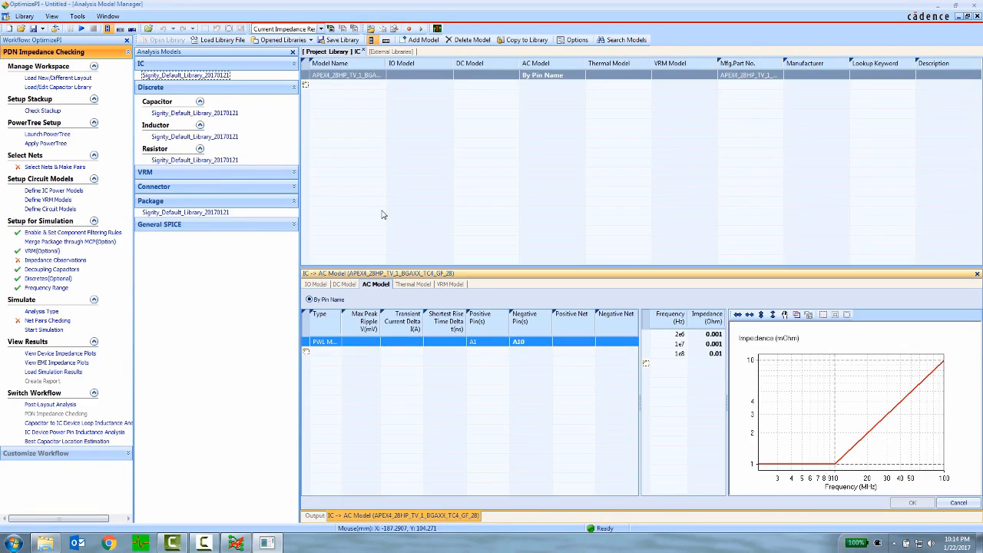
left_click(108, 16)
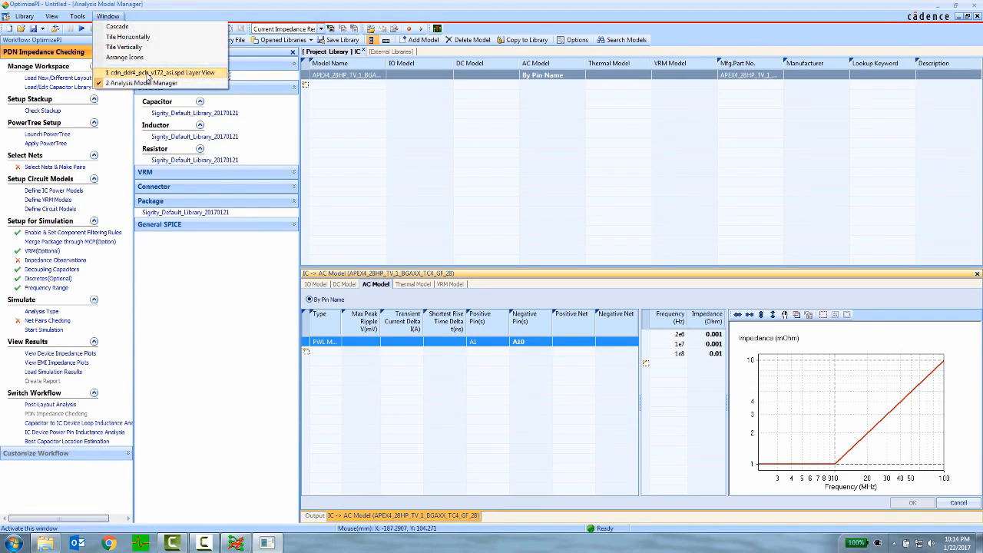
left_click(148, 73)
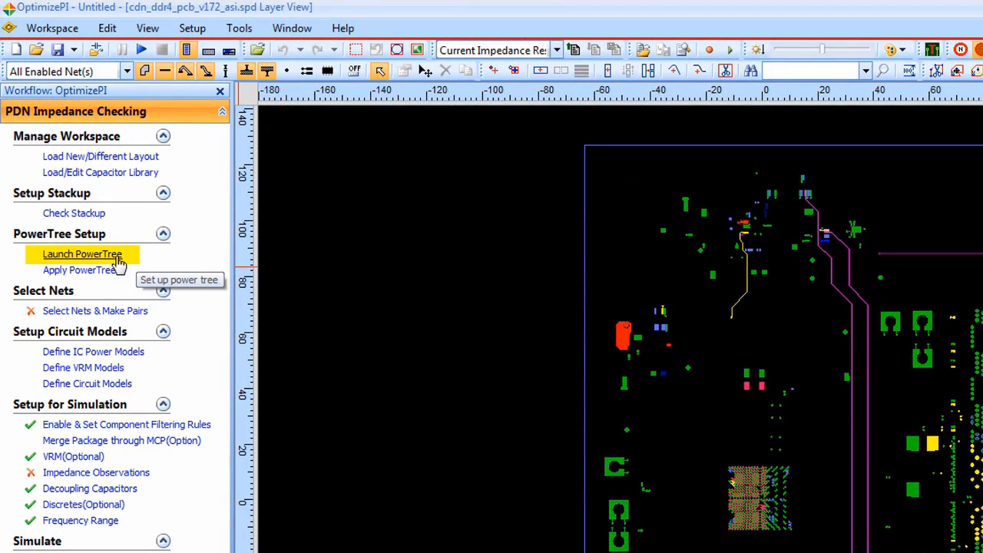
Load the saved power tree VDDC.pwt from the PowerTree_OptimizePI folder and inspect its sink U2.
left_click(119, 263)
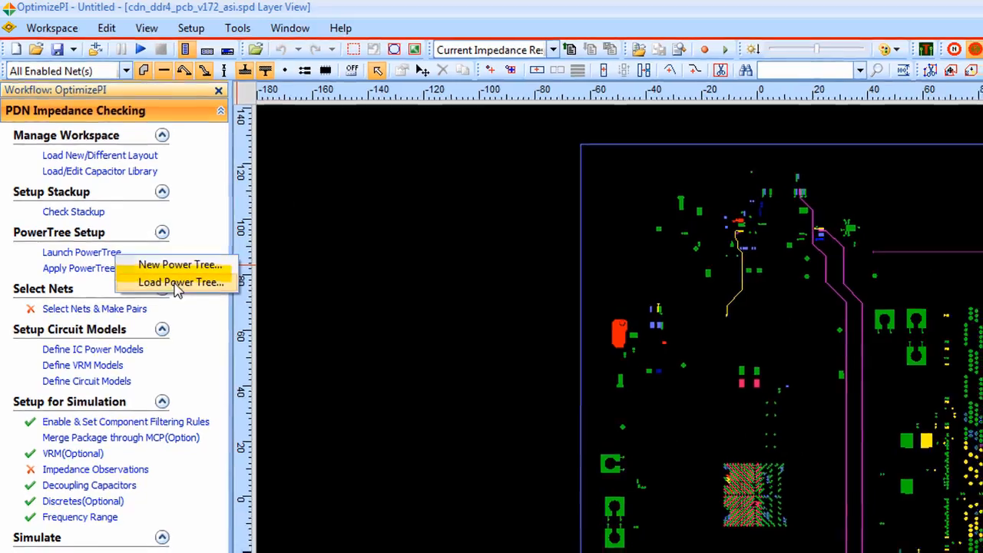
left_click(176, 284)
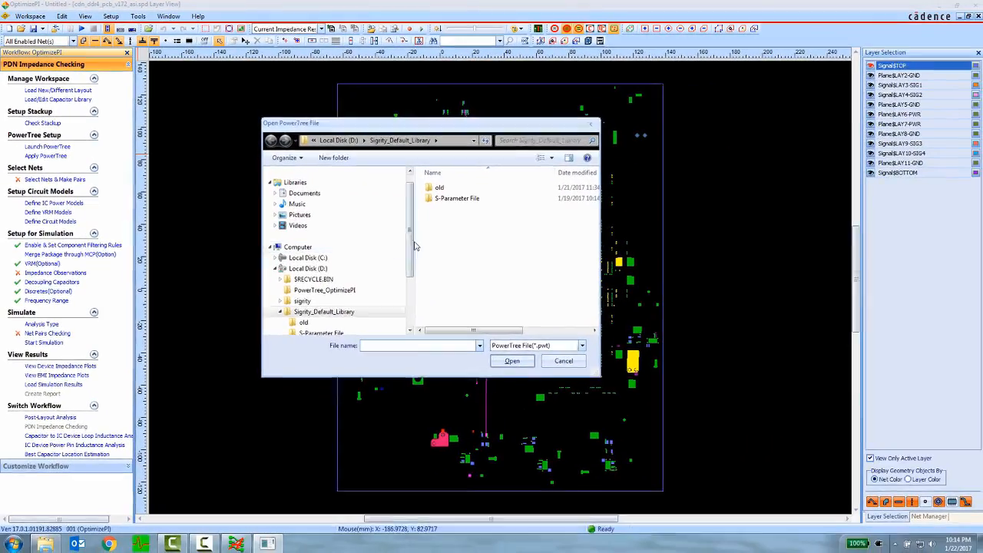
left_click(348, 292)
left_click(457, 187)
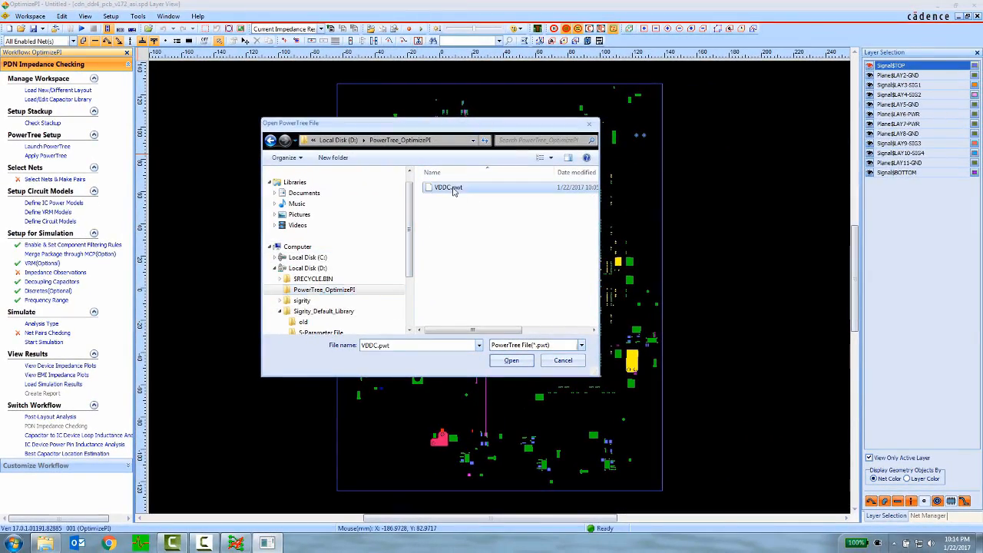
left_click(508, 361)
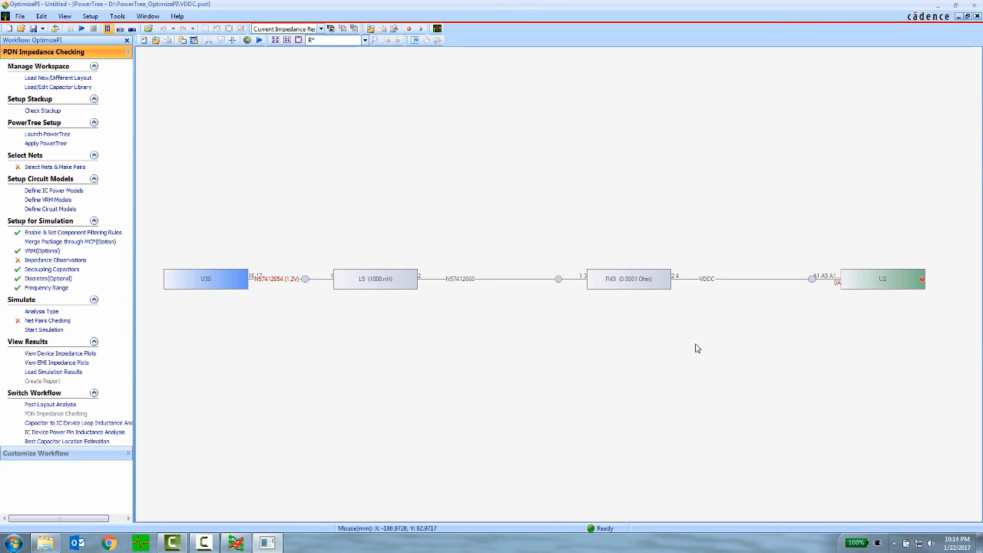
double_click(849, 284)
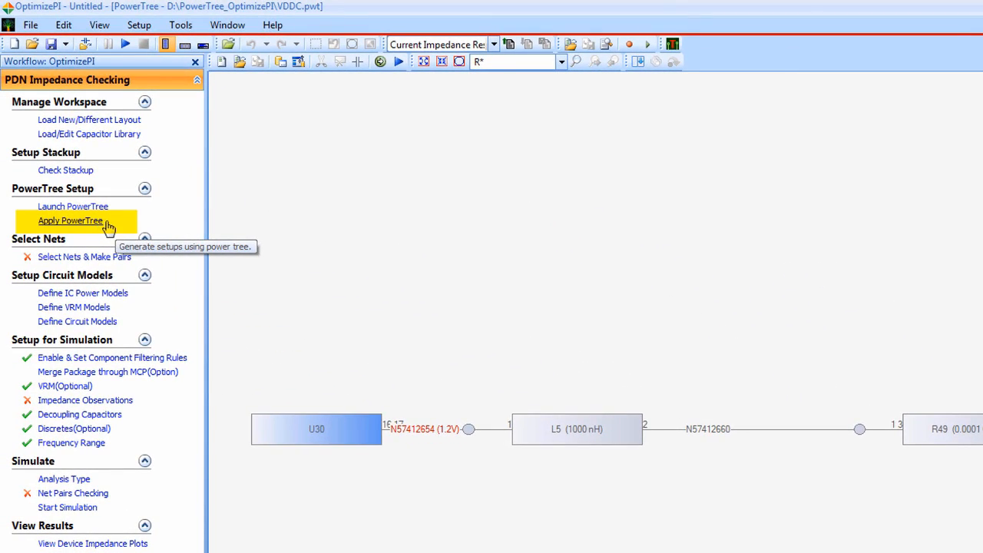
Apply the power tree with its power nets paired to GND to generate the simulation setups, then return to the layer view.
left_click(108, 223)
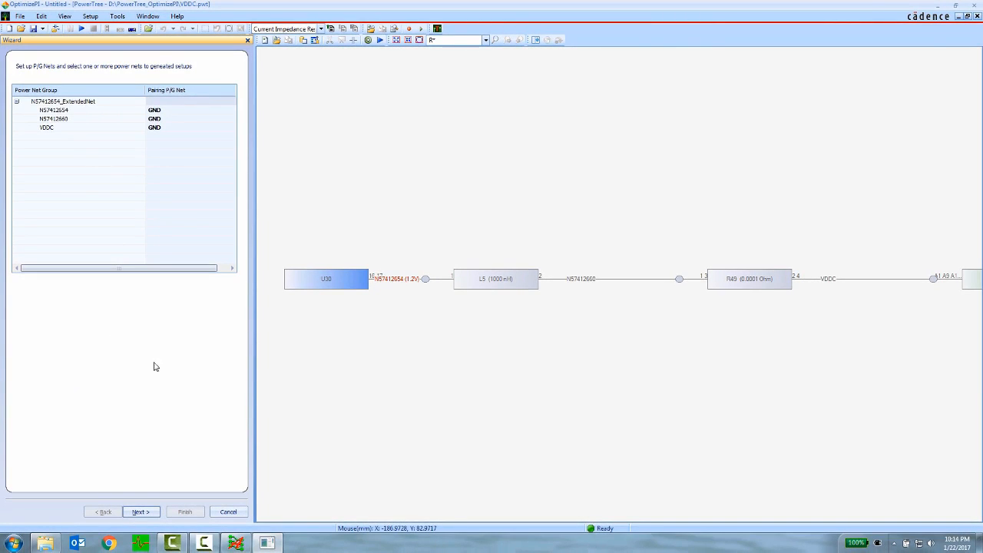
left_click(141, 512)
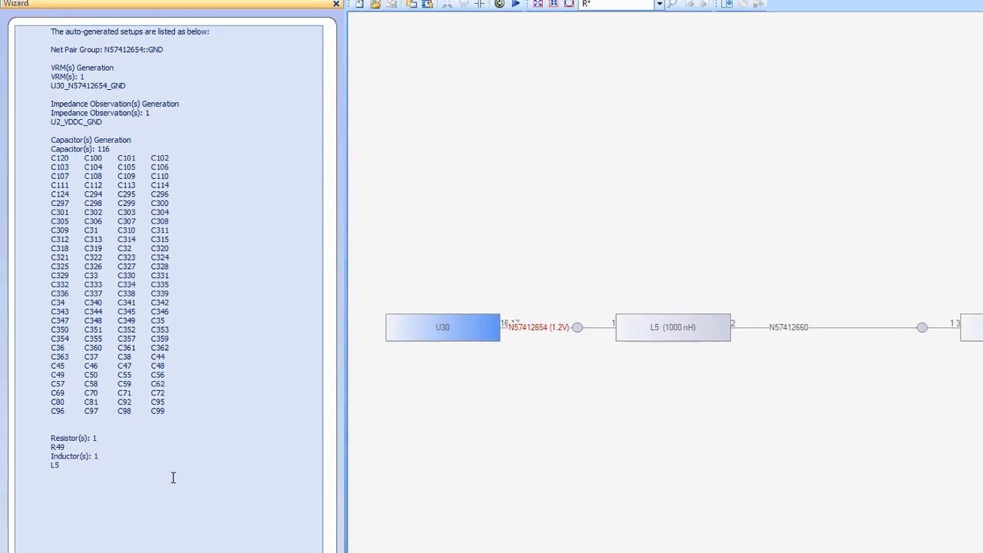
left_click(175, 513)
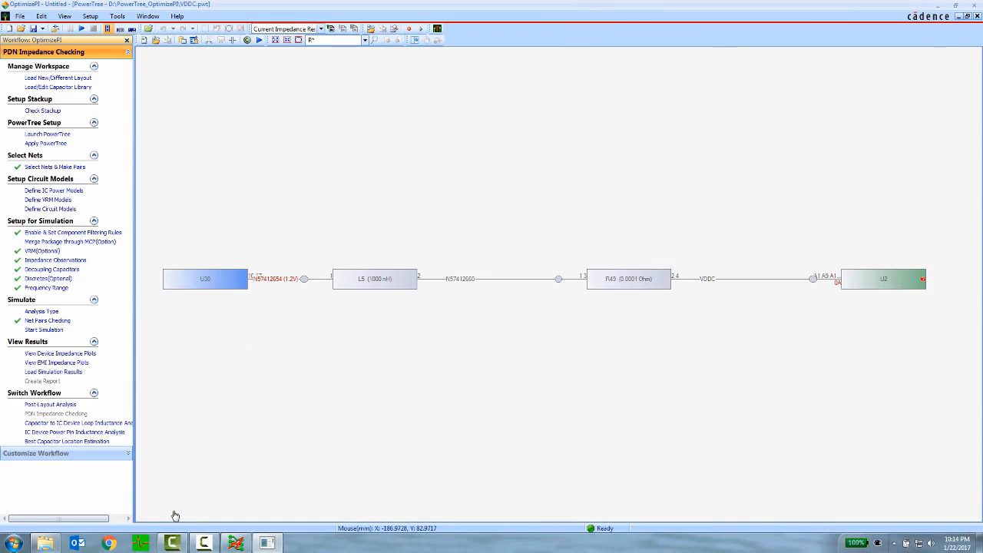
left_click(148, 17)
left_click(192, 72)
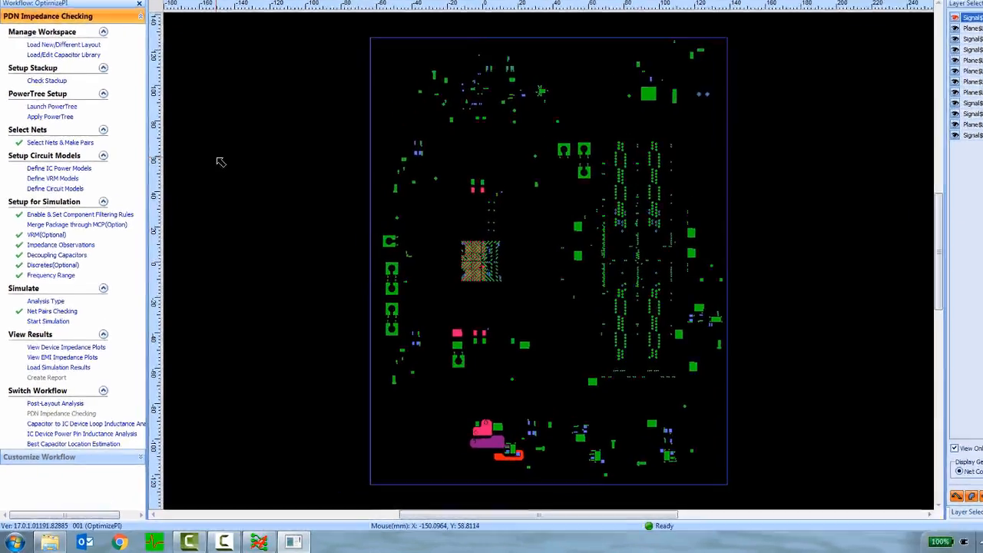
Examine the U2_VDDC_GND impedance observation, including its target impedance table and curve, then close the setup pane.
left_click(123, 98)
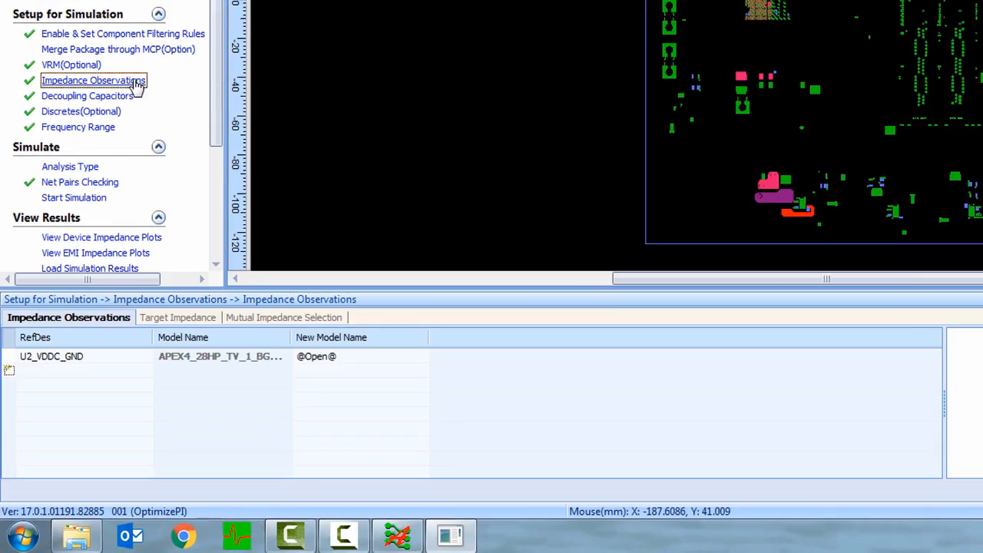
left_click(128, 358)
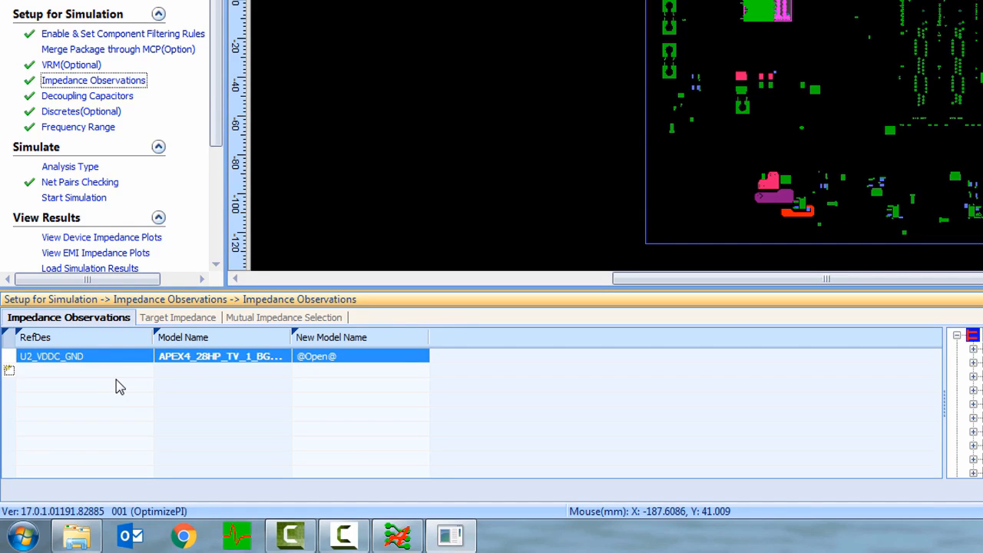
left_click(190, 318)
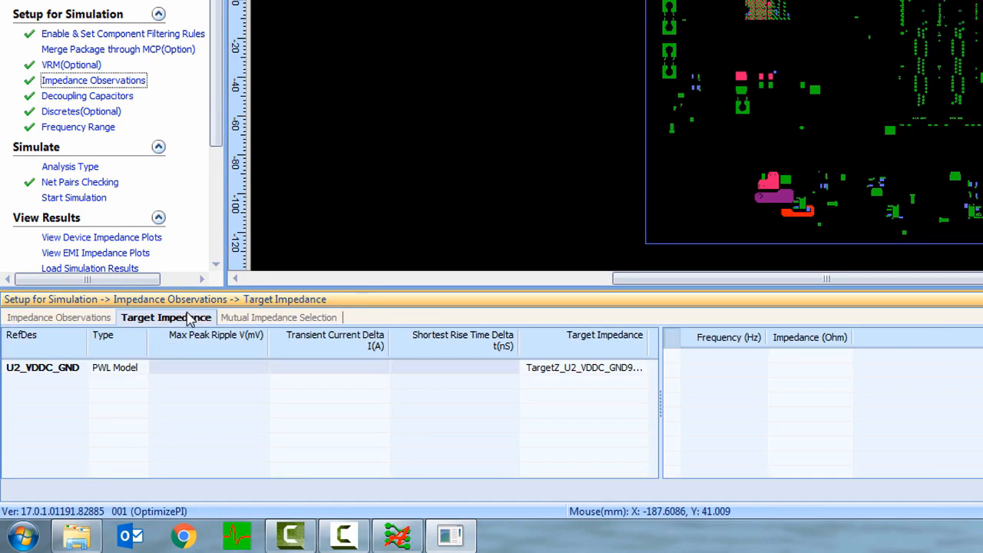
left_click(63, 370)
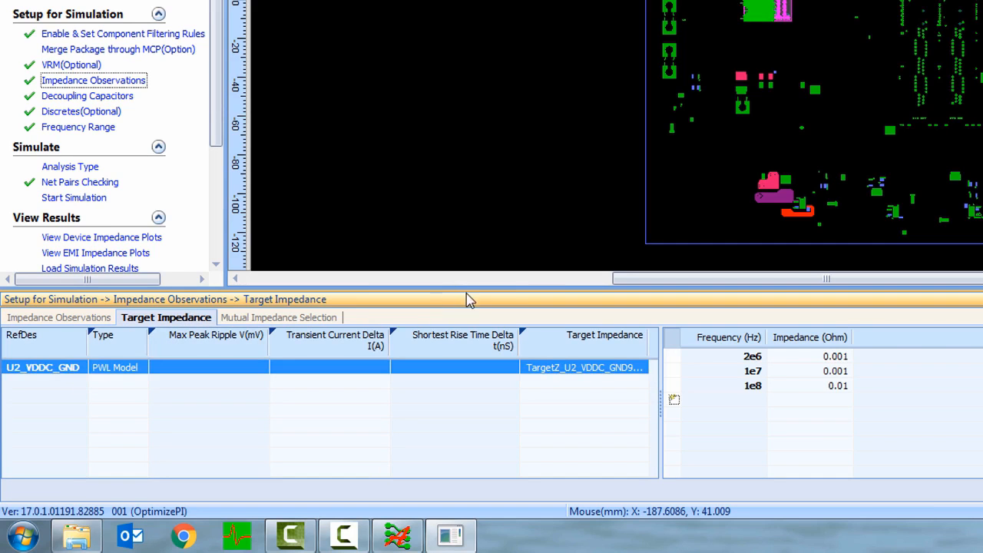
left_click_drag(478, 288, 486, 171)
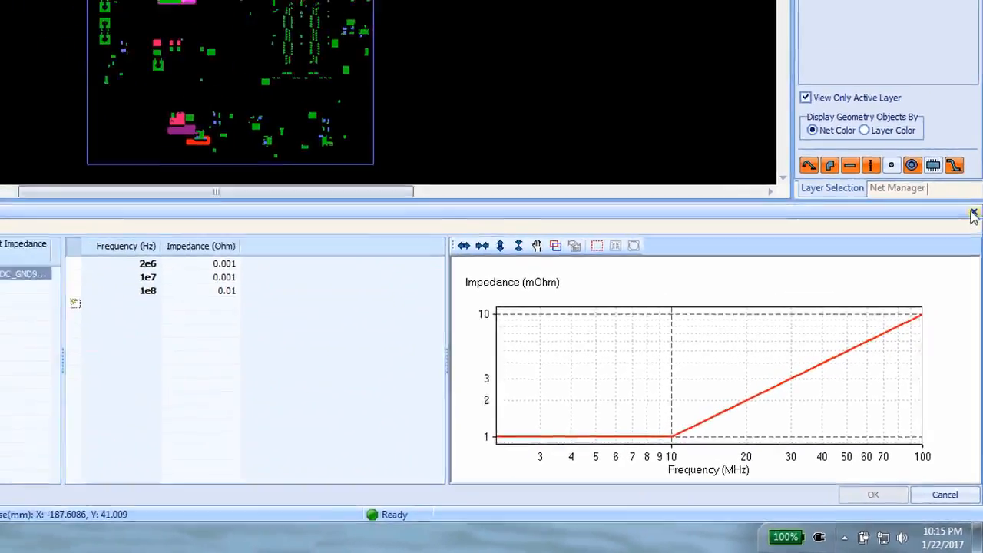
left_click(972, 139)
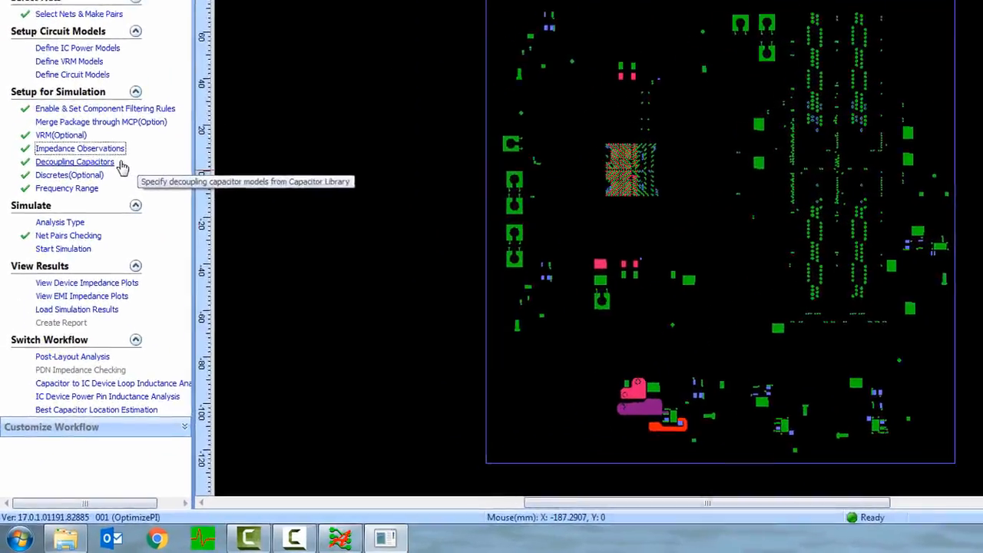
Examine the complete list of decoupling capacitors with their model names, nominal values and sizes, widening columns as needed.
left_click(105, 170)
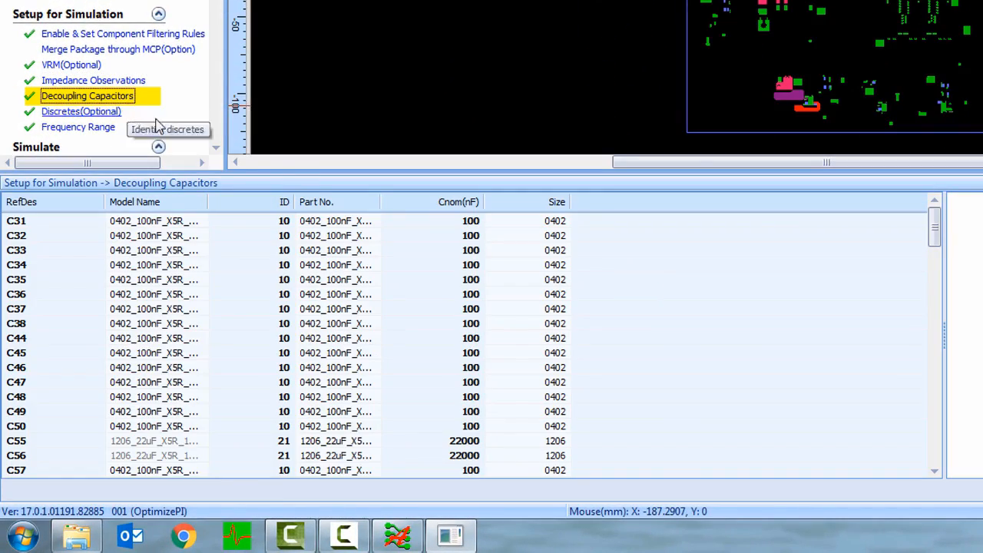
left_click(196, 203)
left_click_drag(219, 201, 292, 202)
left_click_drag(466, 204, 538, 208)
left_click_drag(935, 230, 941, 453)
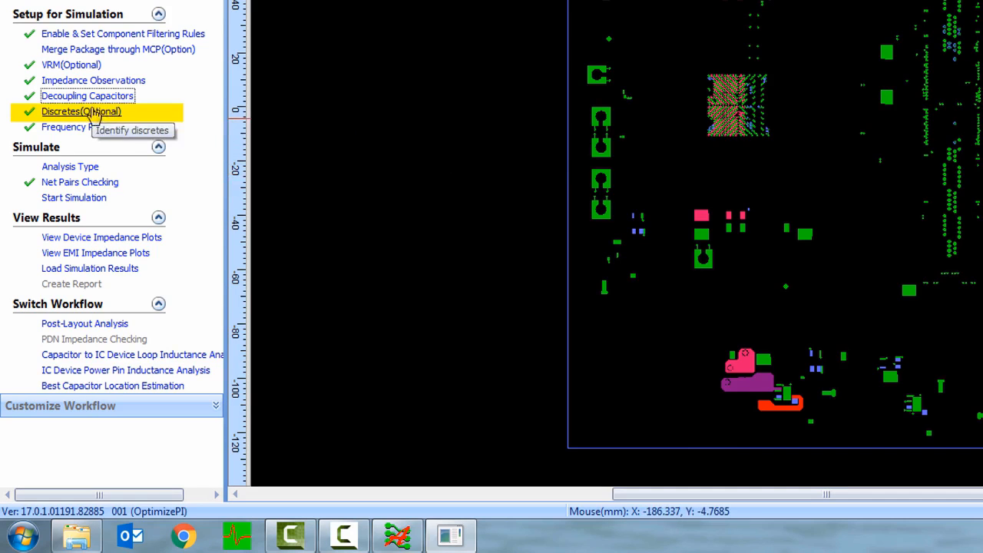
Examine the discretes setup with the enabled components sorted to the top of the list, then close the setup pane.
left_click(117, 113)
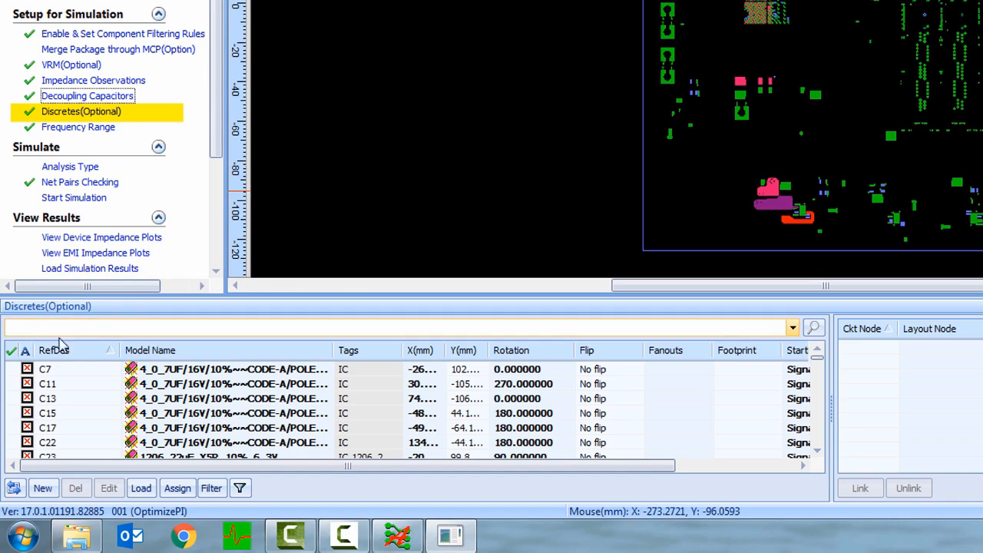
left_click(14, 355)
left_click(12, 353)
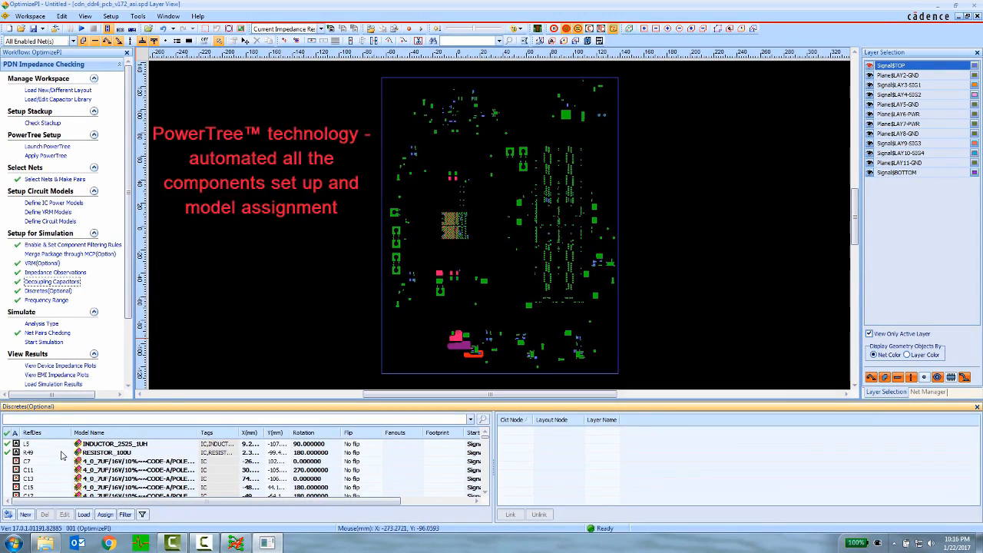
left_click(978, 407)
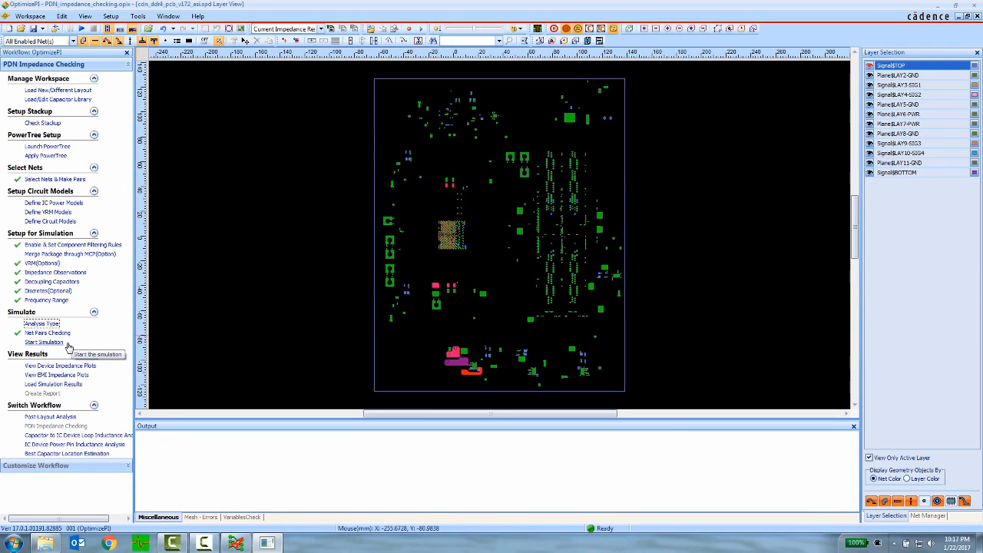
Run the PDN impedance simulation and highlight the Target_Impedance_U2_VDDC_GND entry in the device impedance plot.
left_click(44, 342)
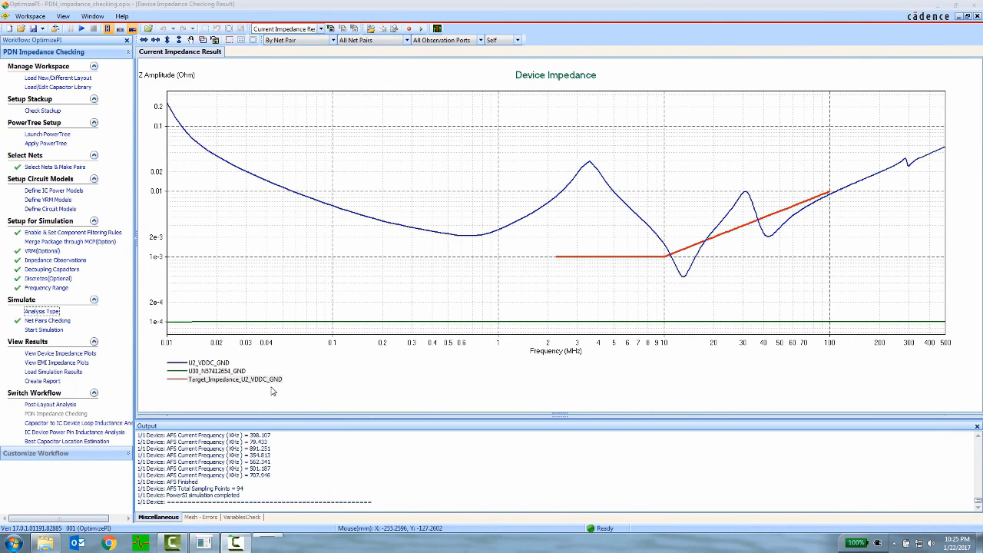
left_click(262, 381)
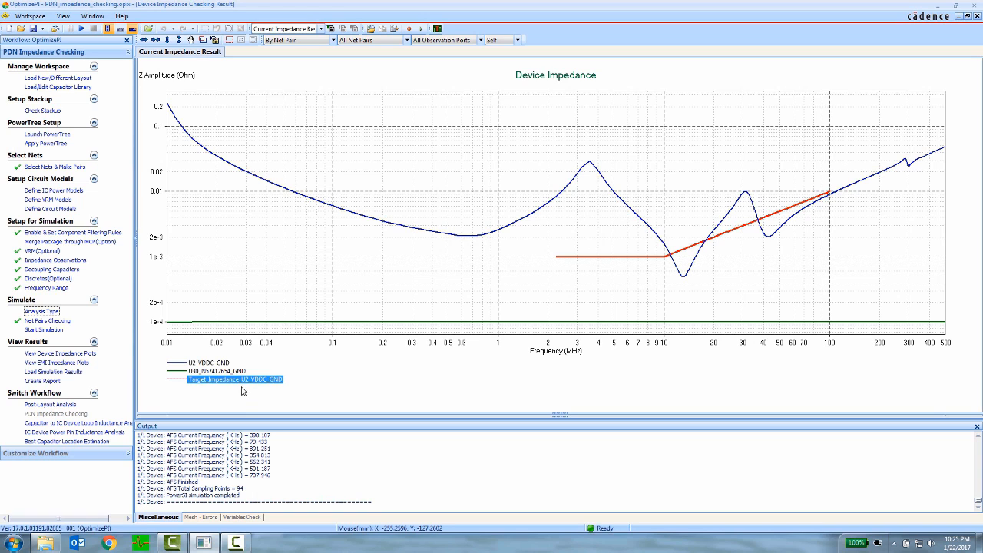
Review the PDN_impedance_checking report through to the final VDDC device impedance plot, then return to the cdn_ddr4_pcb_v172_asi.spd layer view.
left_click(93, 16)
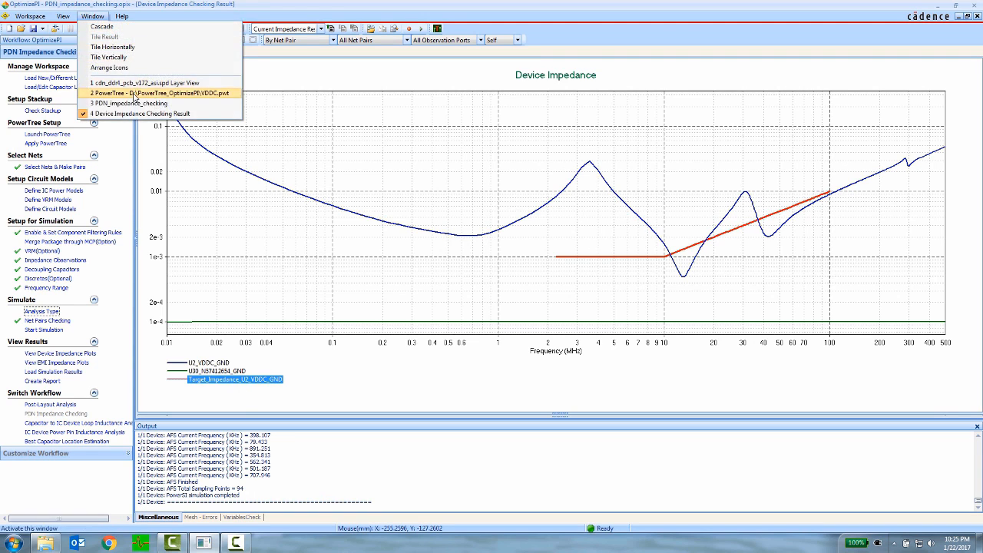
left_click(130, 99)
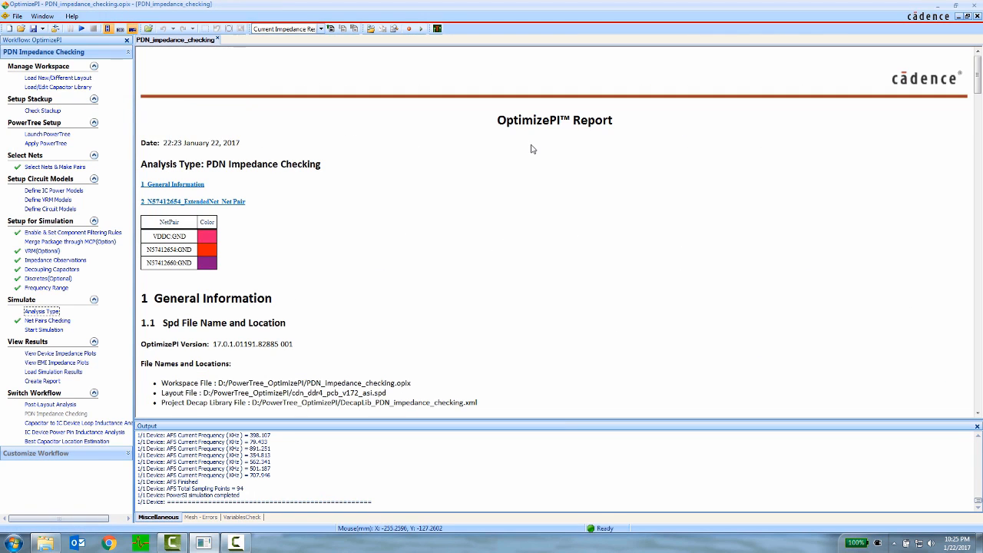
scroll(559, 235, "down", 20)
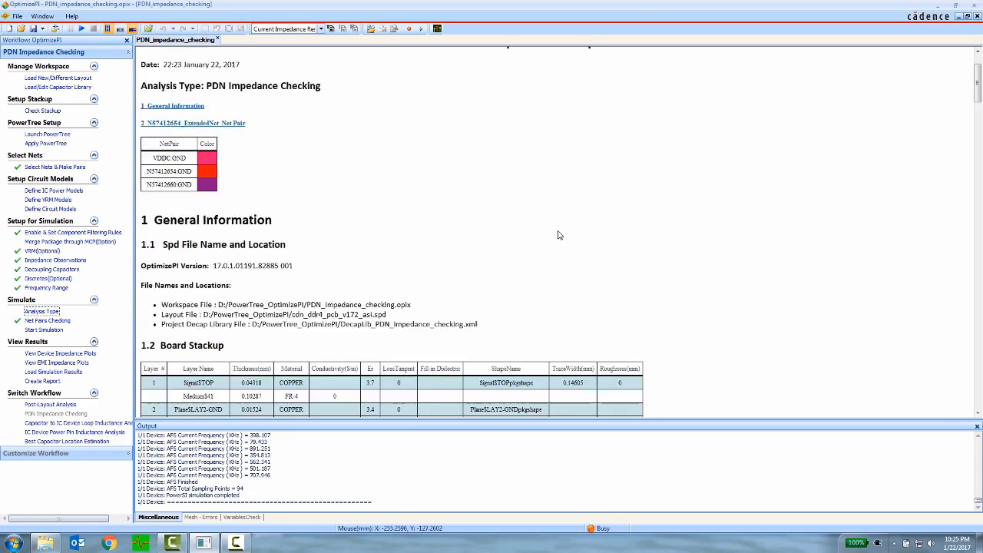
scroll(558, 235, "down", 10)
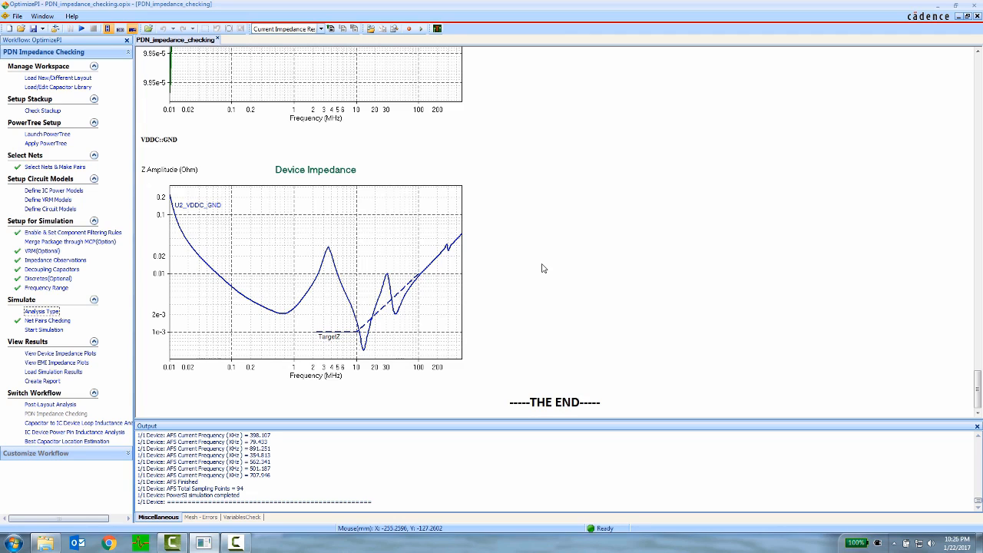
left_click(42, 16)
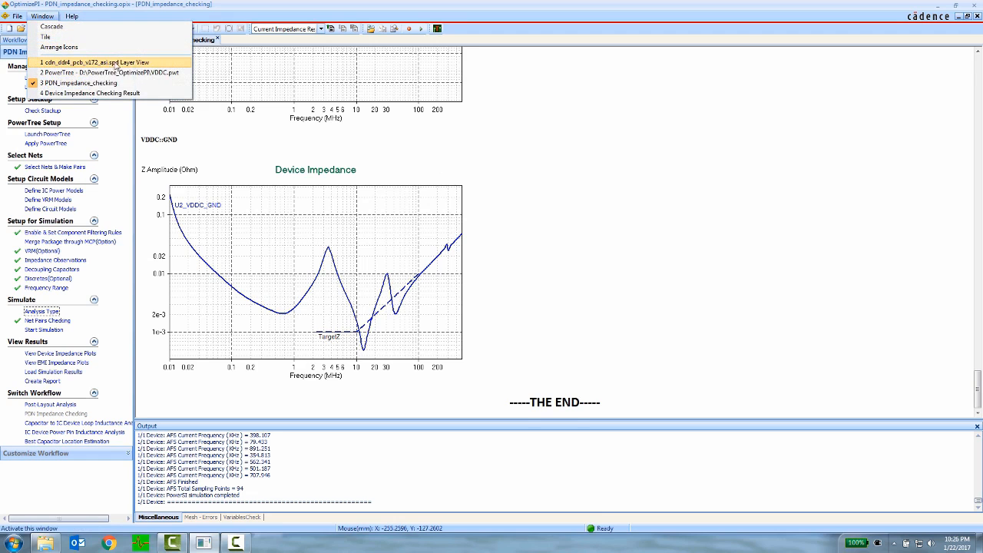
left_click(144, 67)
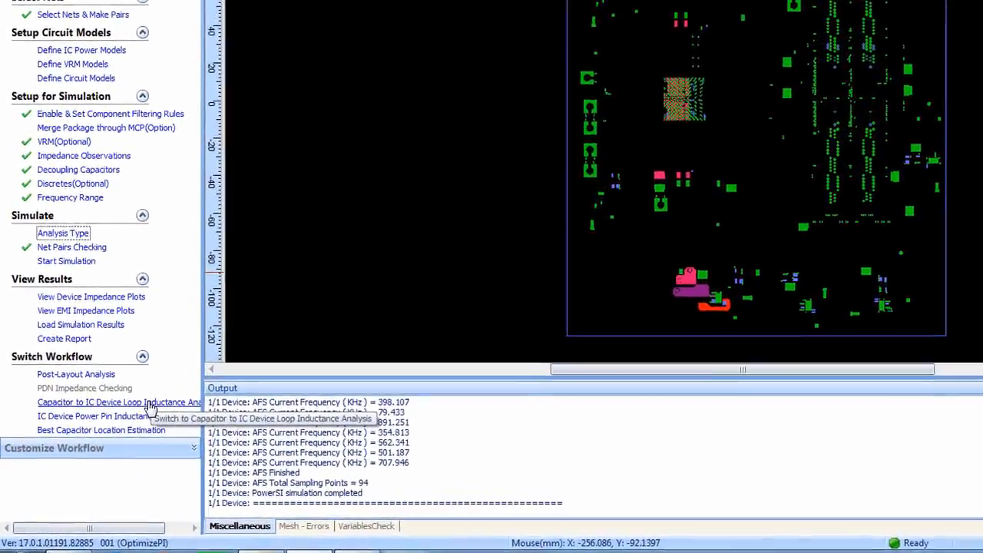
Switch to the Capacitor to IC Device Loop Inductance Analysis workflow and check its IC devices, decoupling capacitors and discretes setups.
left_click(150, 402)
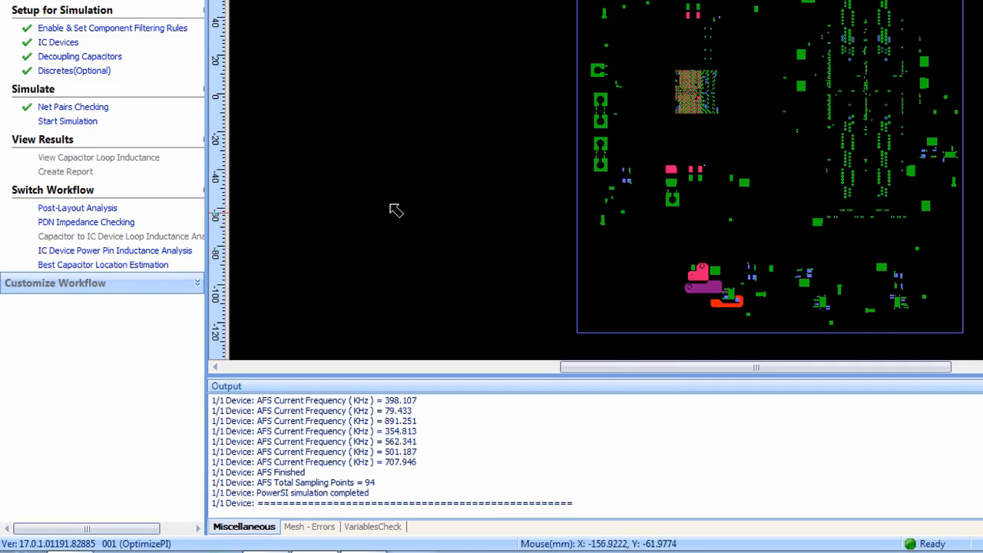
left_click(69, 43)
left_click(180, 321)
left_click(116, 58)
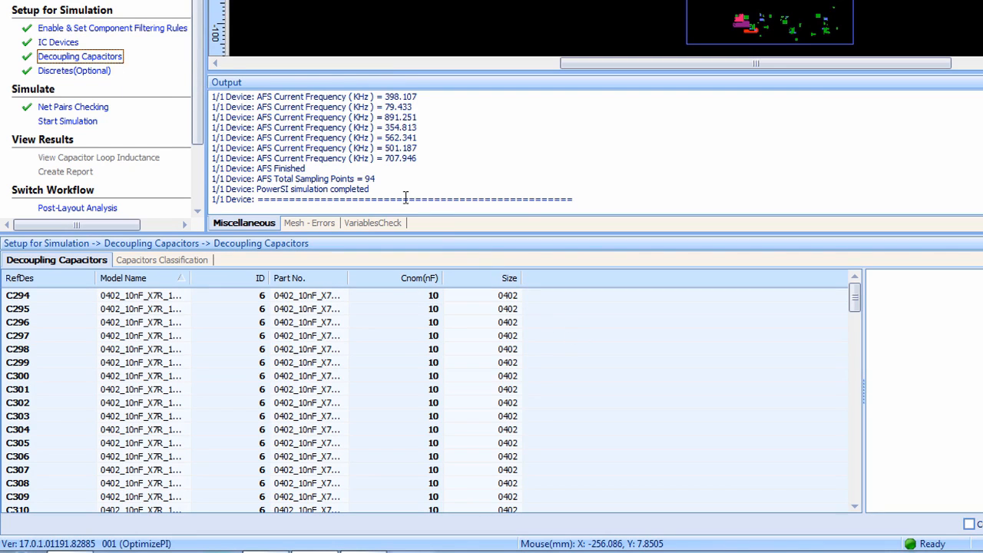
left_click(105, 77)
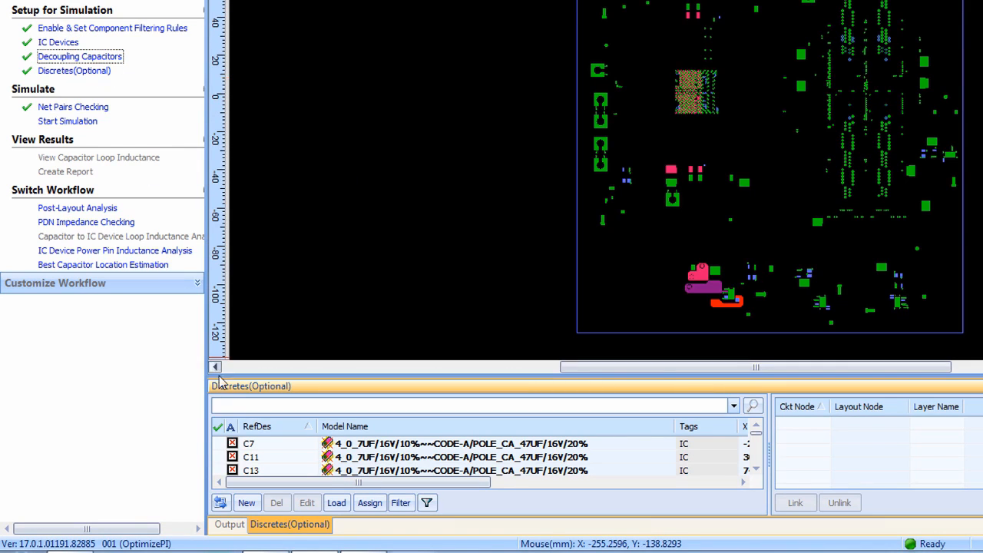
left_click(227, 427)
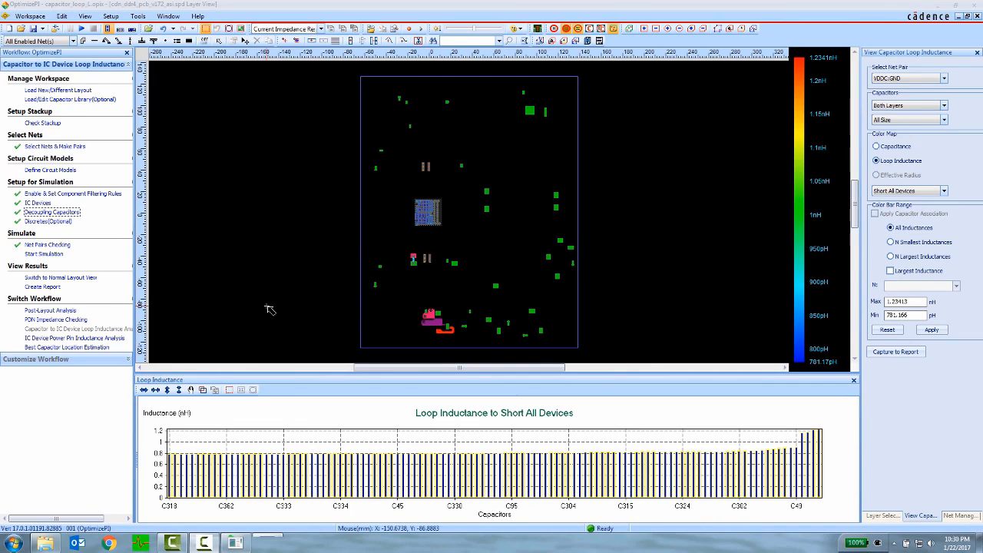
Examine the capacitor loop inductance color map around U2, then view the Plane$LAY6-PWR layer there and across the whole board.
left_click_drag(451, 156, 403, 274)
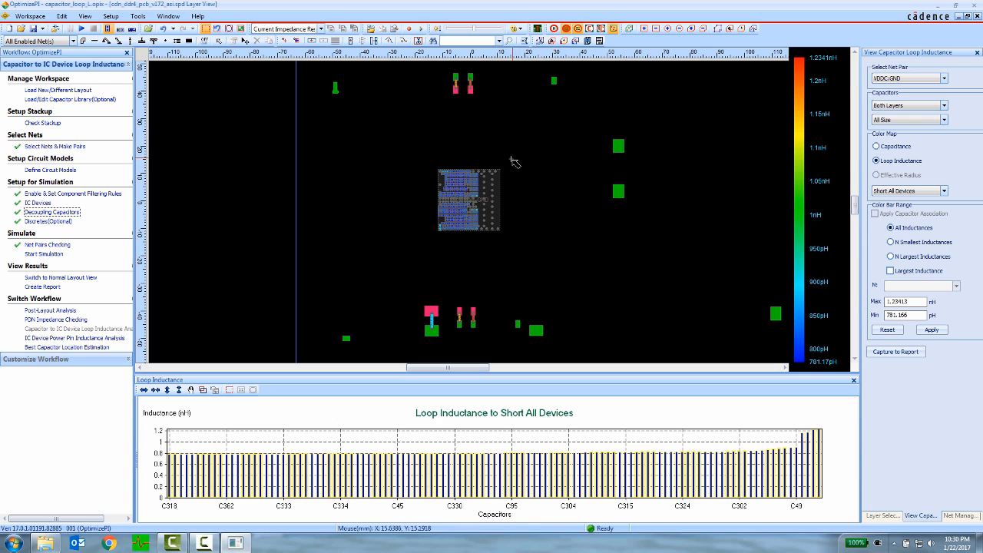
left_click_drag(493, 173, 430, 240)
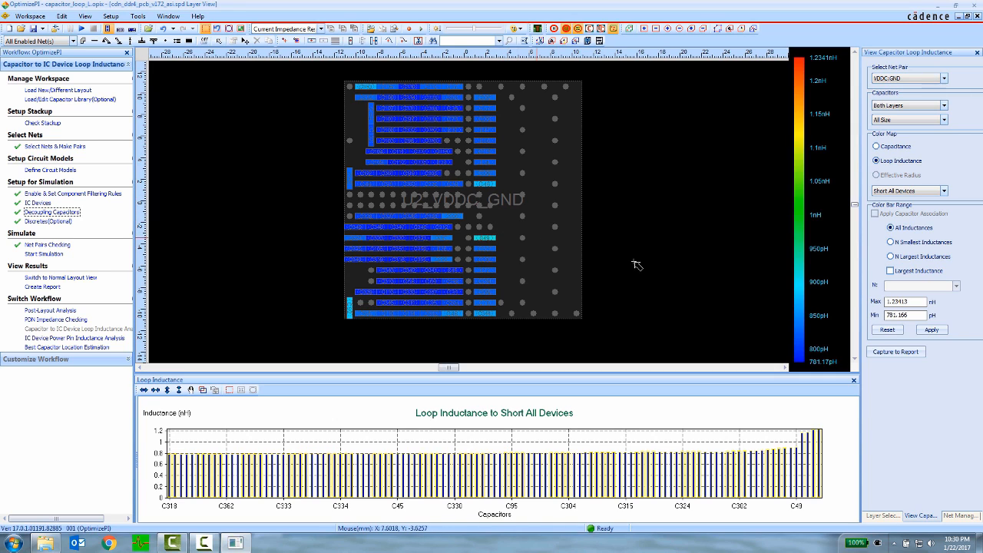
left_click(884, 514)
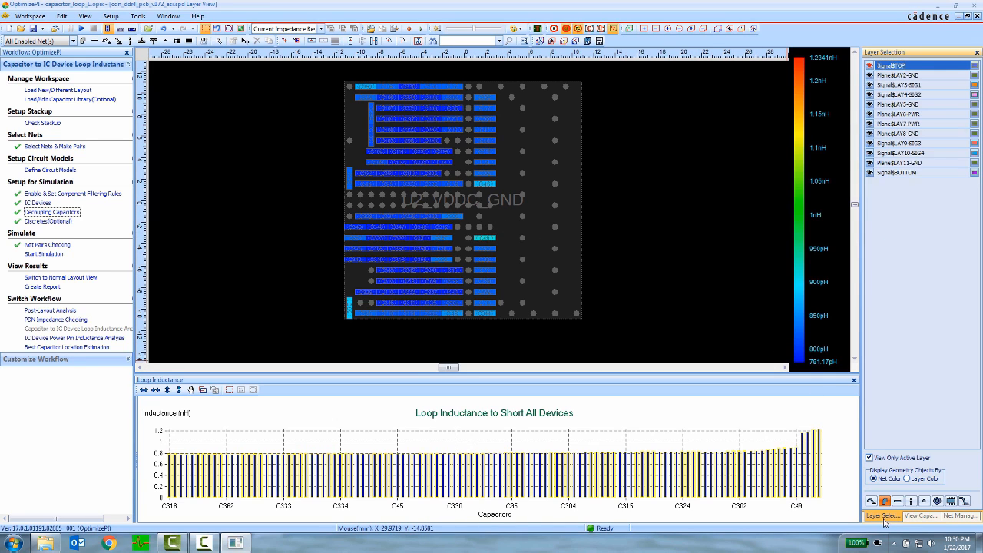
left_click(920, 114)
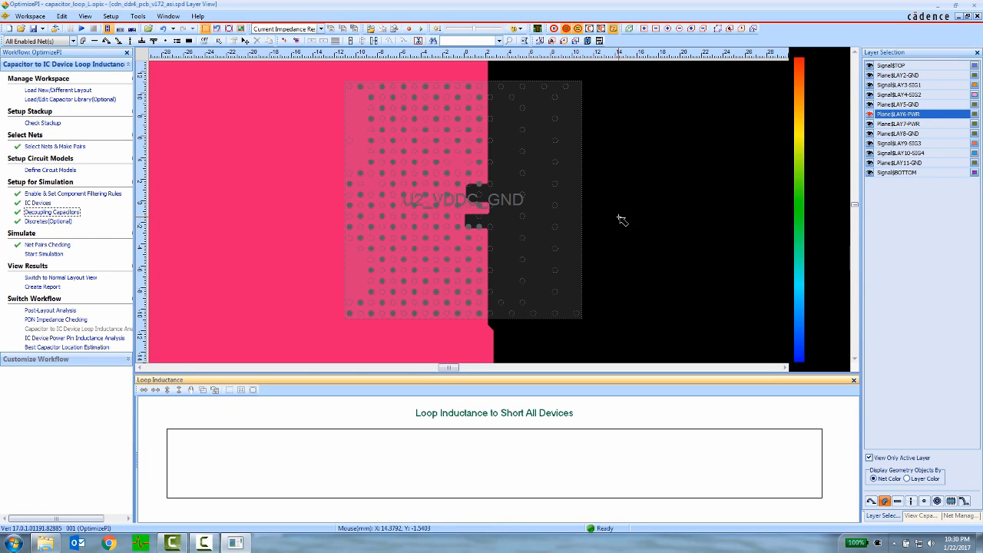
left_click(229, 31)
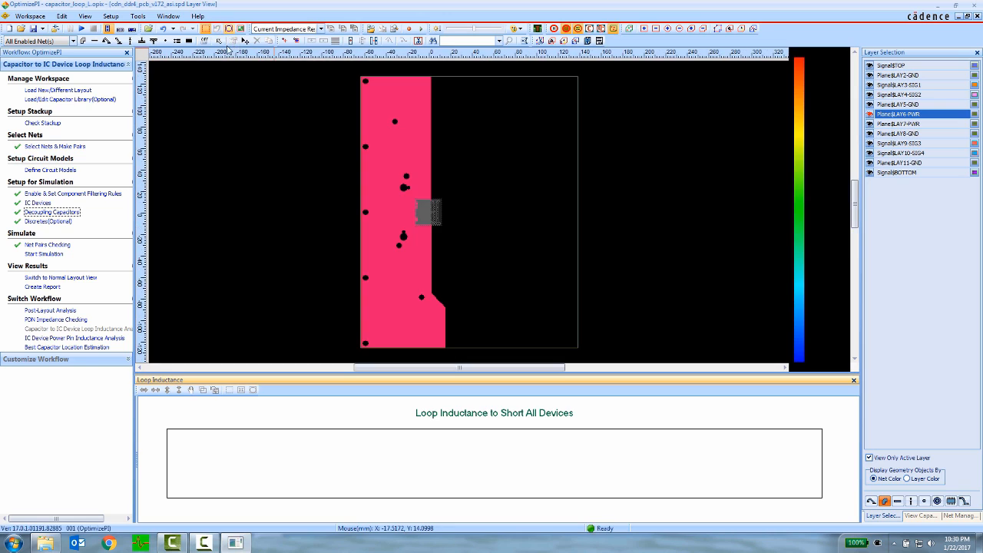
Switch to the IC Device Power Pin Inductance Analysis workflow and make Signal$TOP the active layer.
left_click(96, 338)
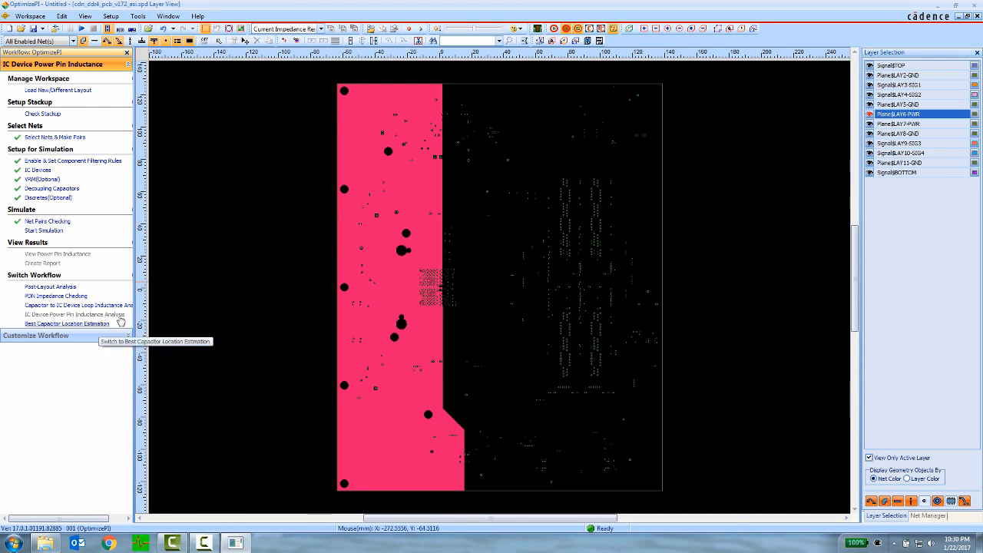
left_click(892, 66)
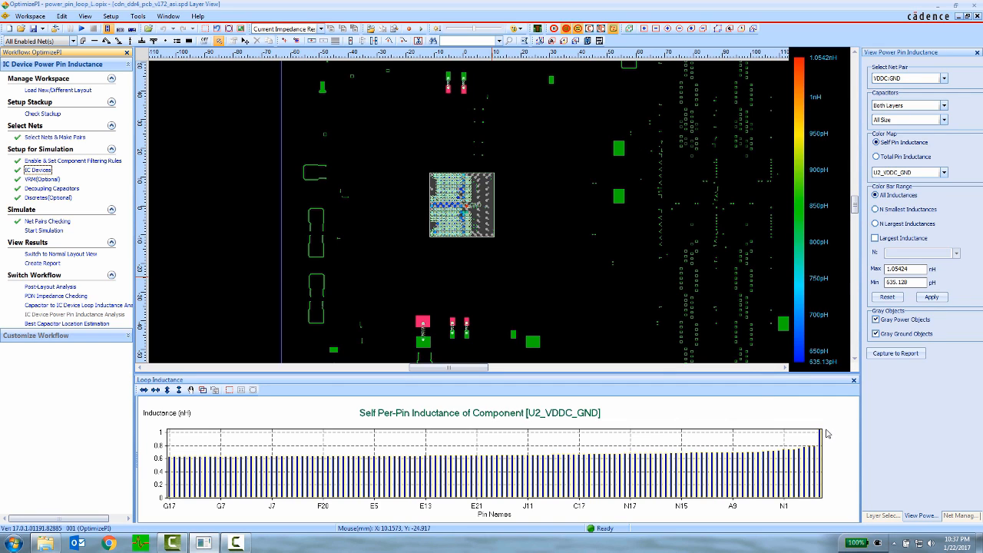
Examine the self per-pin inductance map of U2_VDDC_GND up close, then view the Plane$LAY6-PWR layer beneath it.
left_click(205, 29)
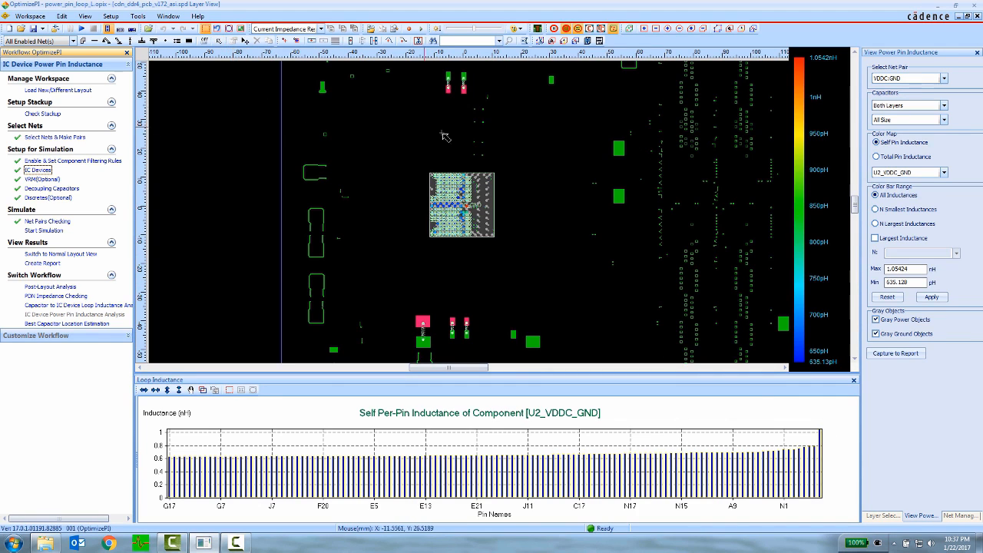
left_click_drag(503, 169, 424, 247)
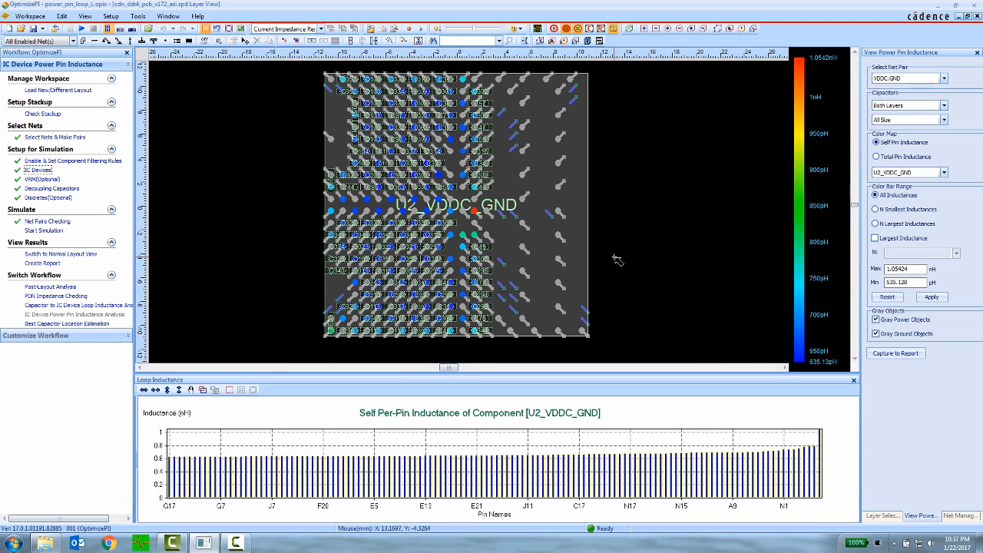
left_click(882, 515)
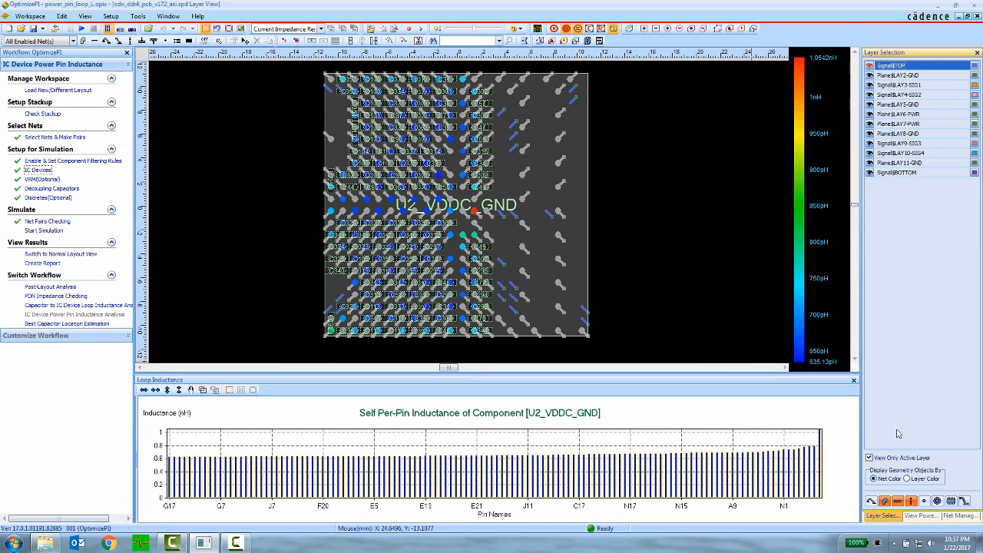
left_click(922, 114)
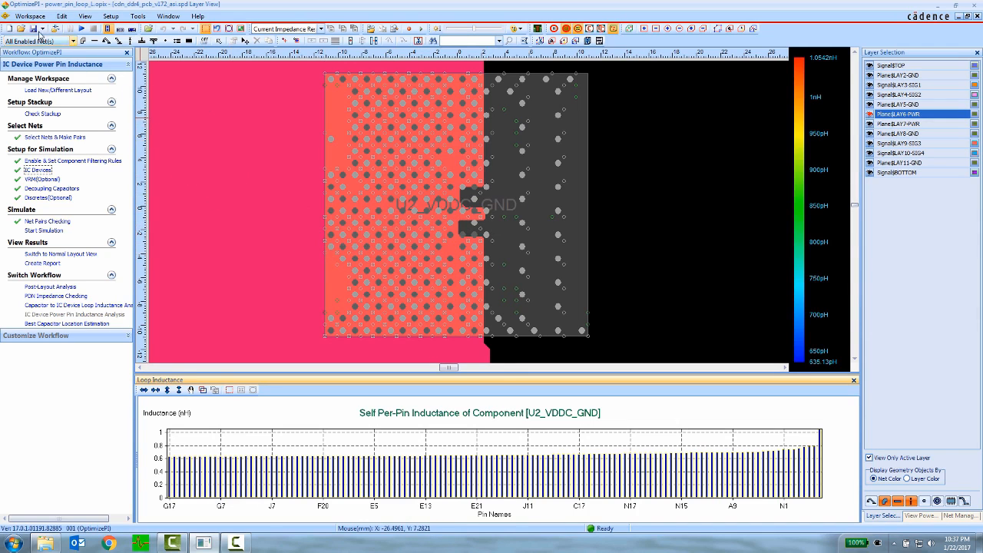
Open the workspace PDN_impedance_checking.opix from the PowerTree_OptimizePI folder.
left_click(30, 16)
left_click(51, 38)
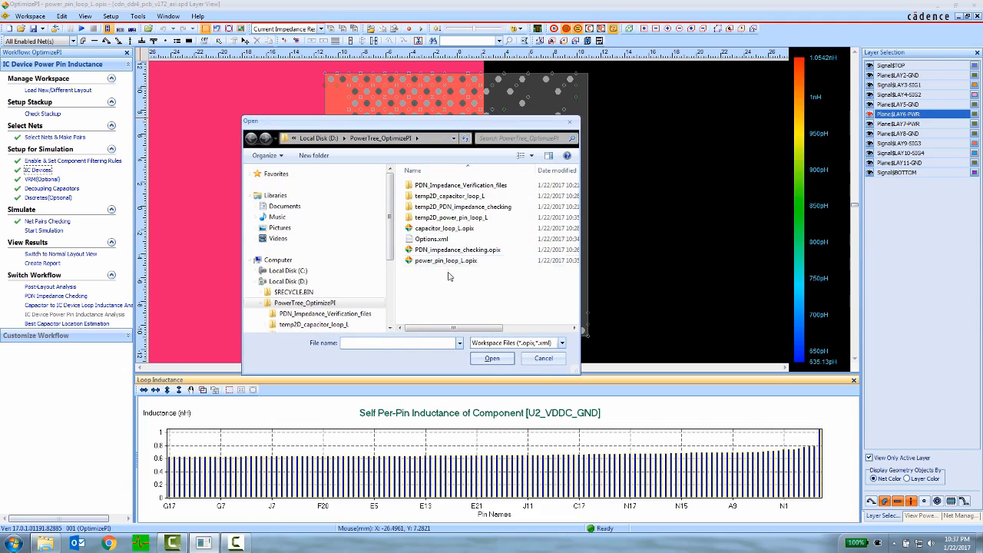
left_click(458, 250)
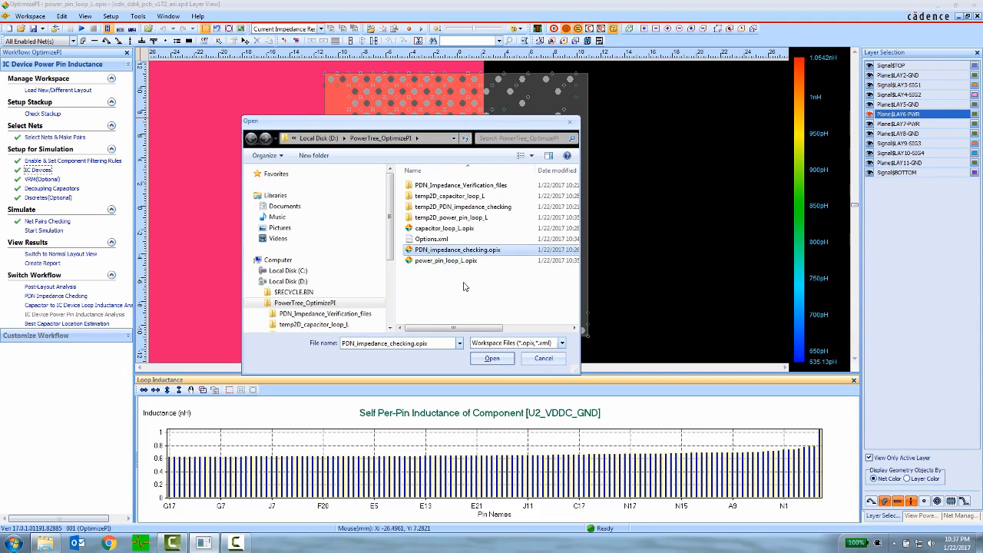
left_click(490, 358)
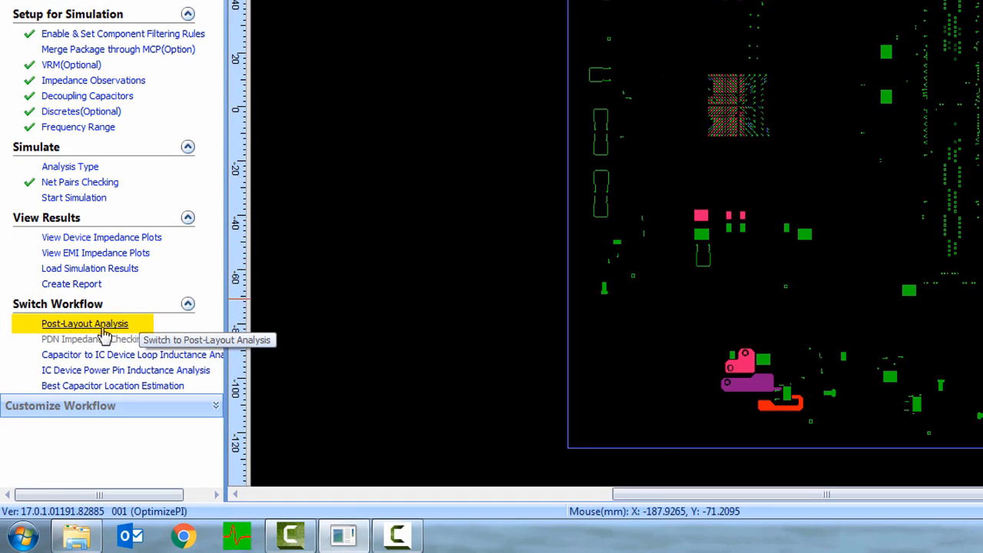
Switch to the Post-Layout Analysis workflow and set the analysis type to Optimization with Device Optimization.
left_click(99, 326)
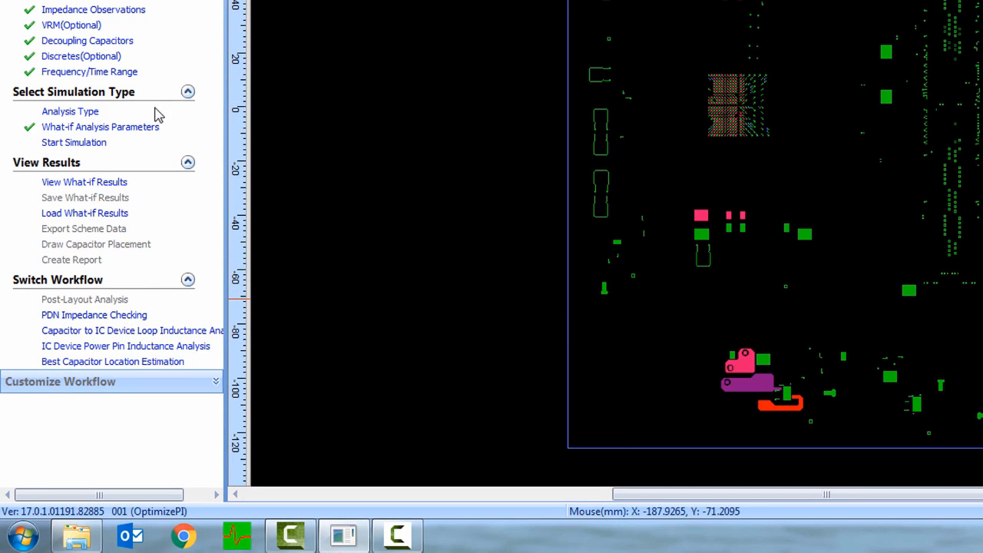
left_click(88, 113)
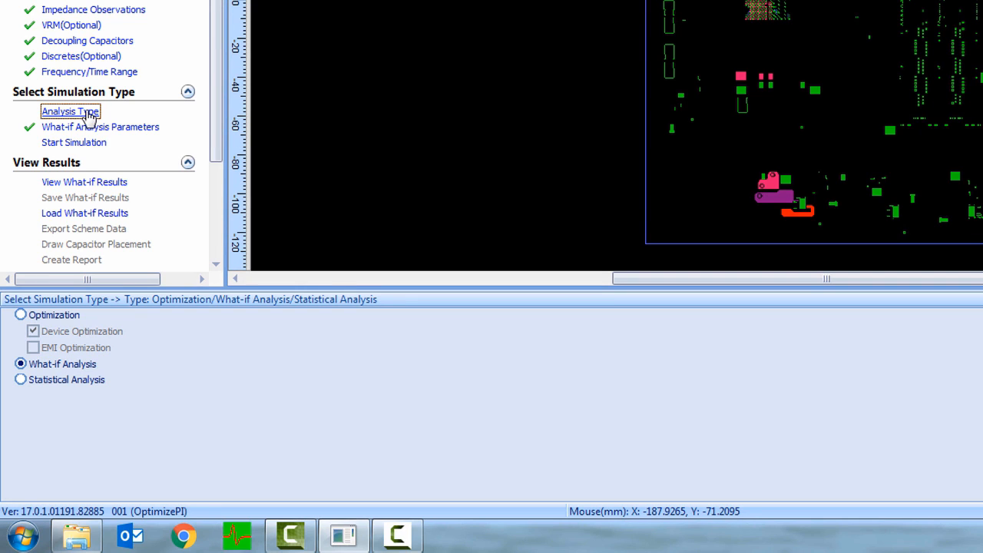
left_click(73, 320)
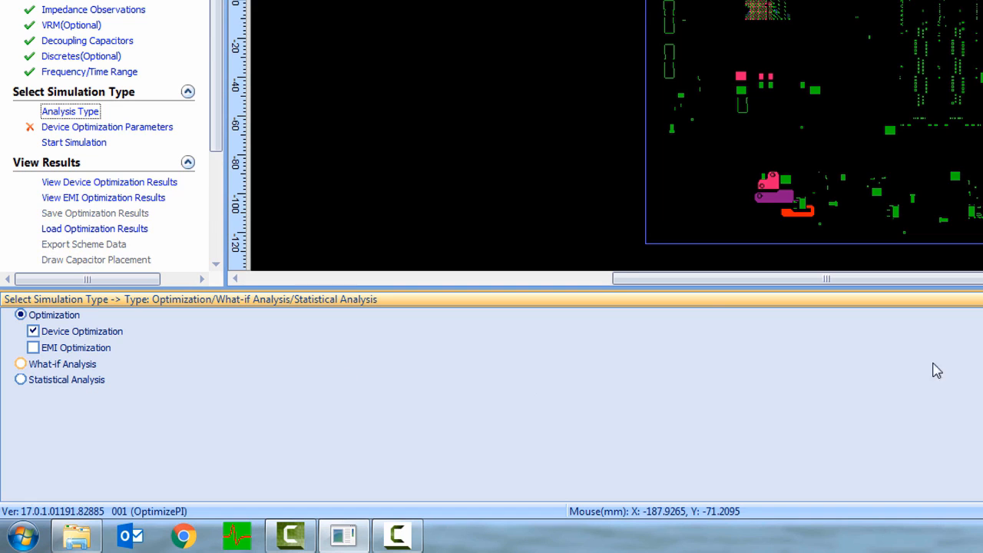
Set the optimization objective of the OptimumDefault group to Best Performance vs. Number of Capacitors in the device optimization parameters.
left_click(159, 128)
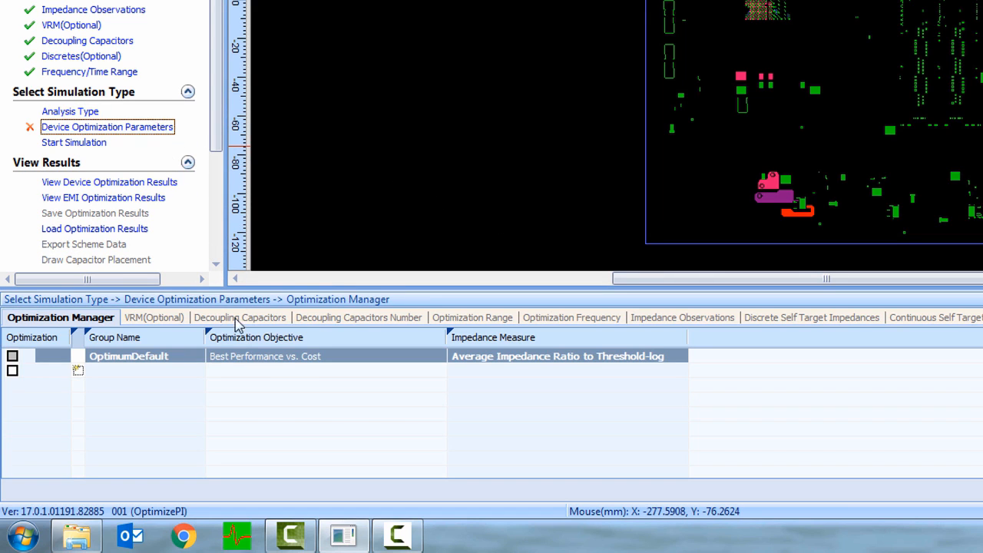
left_click(283, 363)
left_click(303, 364)
left_click(321, 366)
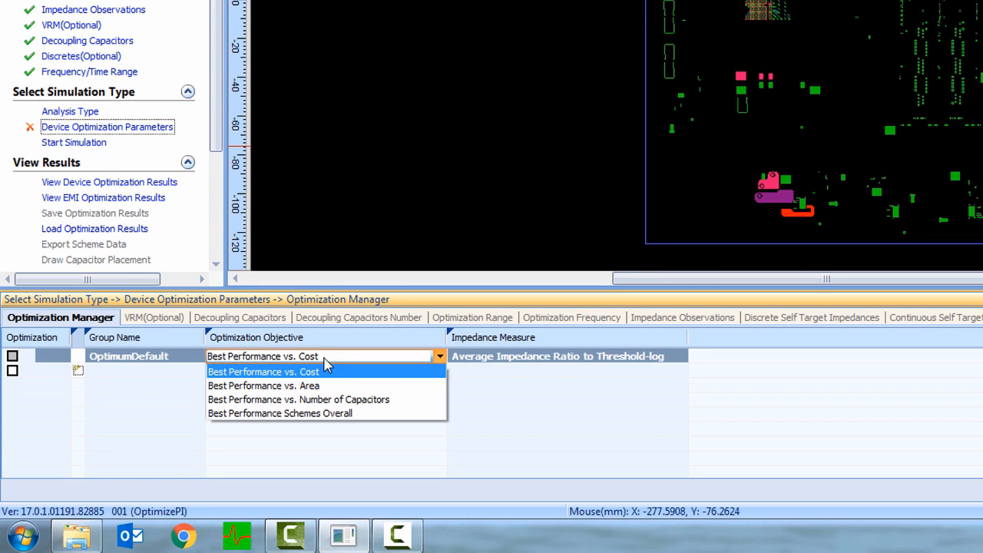
left_click(373, 402)
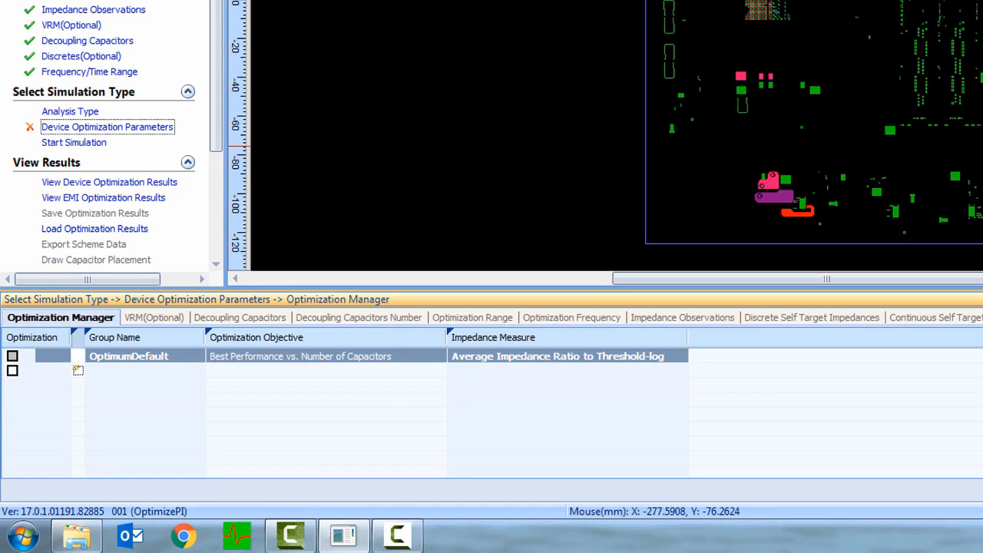
Enable optimization for the OptimumDefault group in the device optimization parameters.
left_click(13, 357)
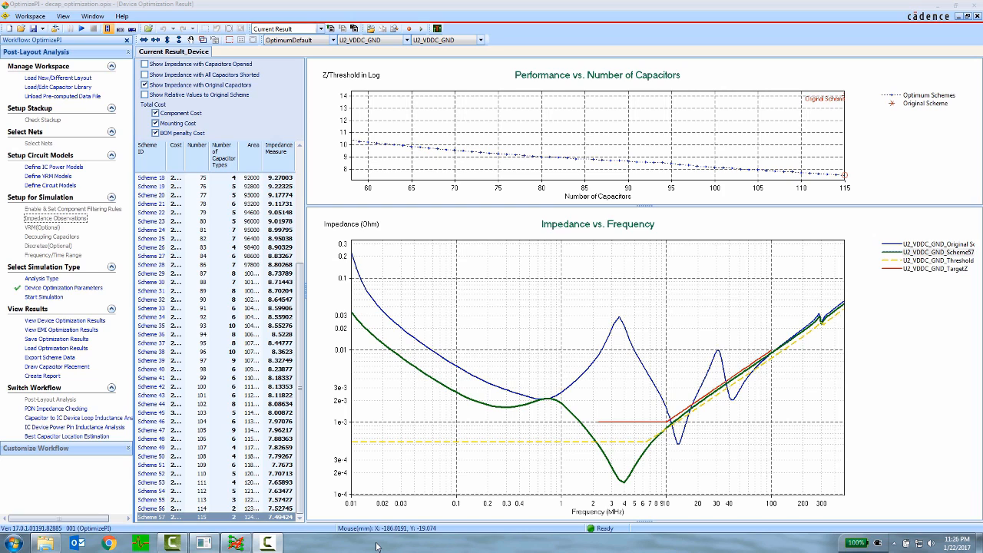
View the scheme data export options for Scheme 57, then switch to the board in Allegro Sigrity PI and view its analysis commands.
left_click(68, 357)
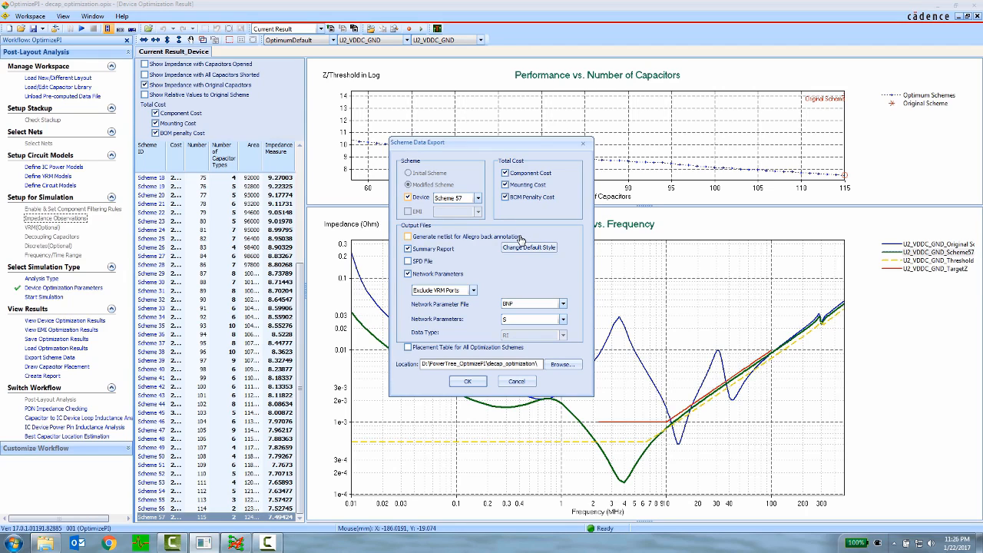
left_click(236, 543)
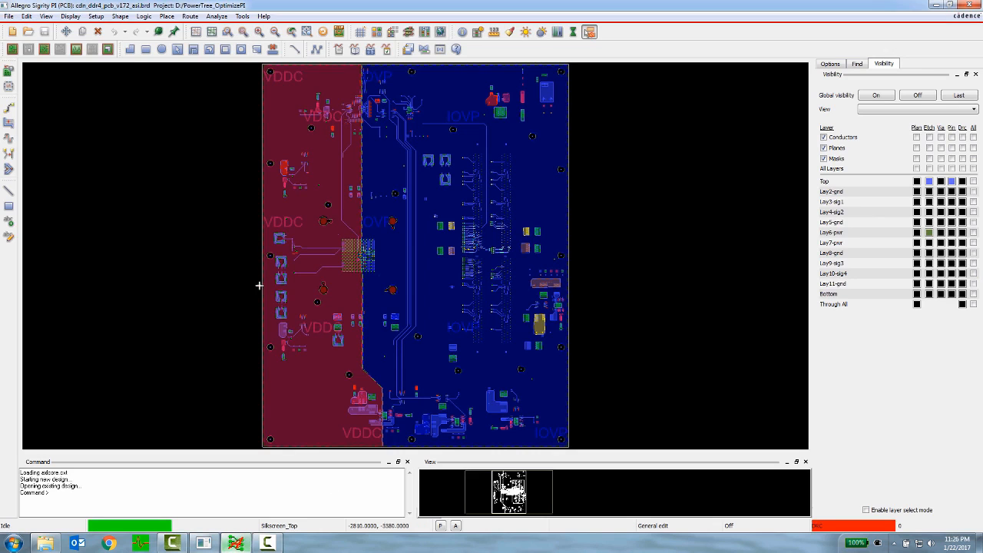
left_click(216, 16)
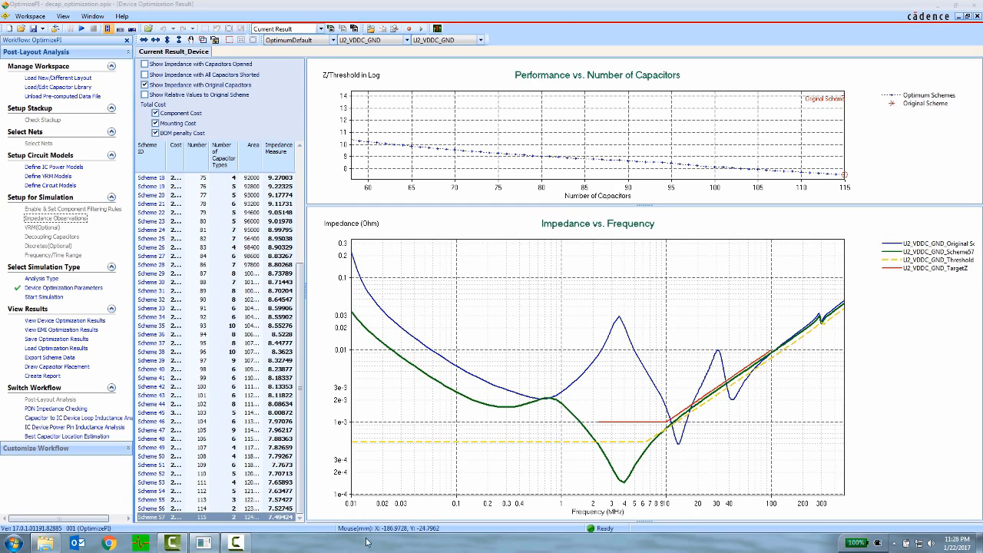
Create the device optimization report for Scheme 57 and review it down to the cost, area and capacitor-count comparison in section 2.3.
left_click(55, 377)
left_click(630, 421)
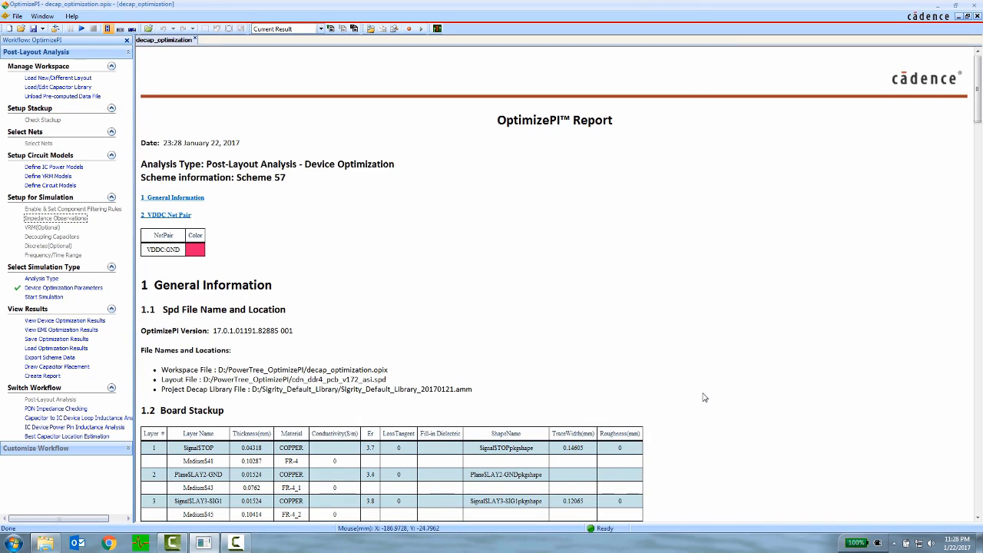
scroll(704, 397, "down", 20)
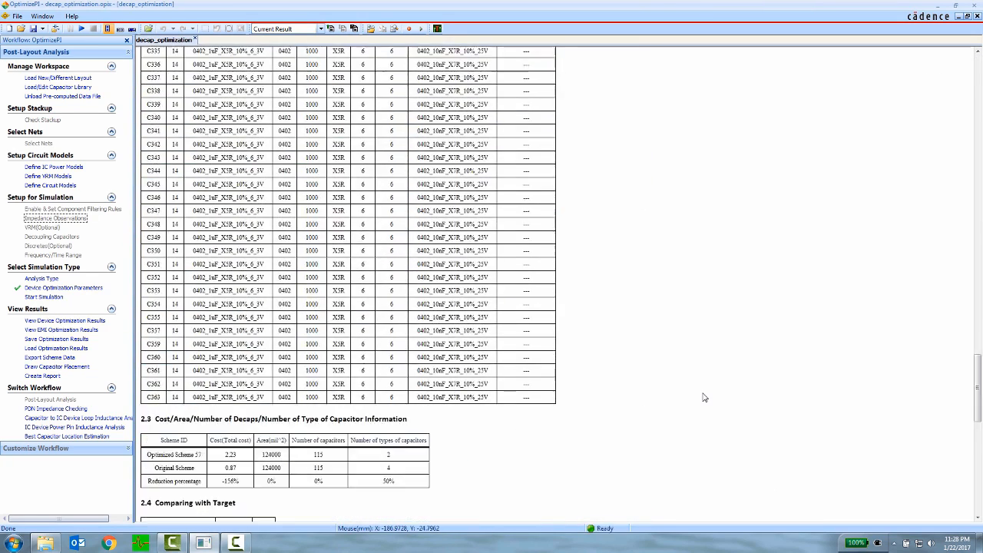